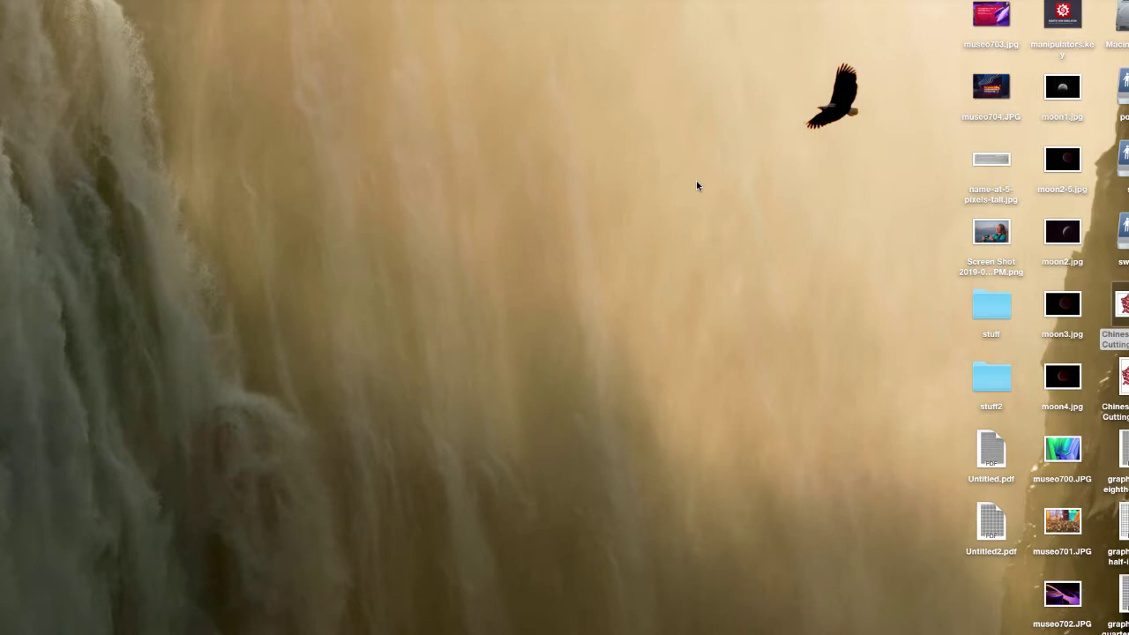
- Restore the minimized Photoshop window showing Chinese_Paper_Cutting_Pig.png
{"action": "key", "text": "super+Tab"}
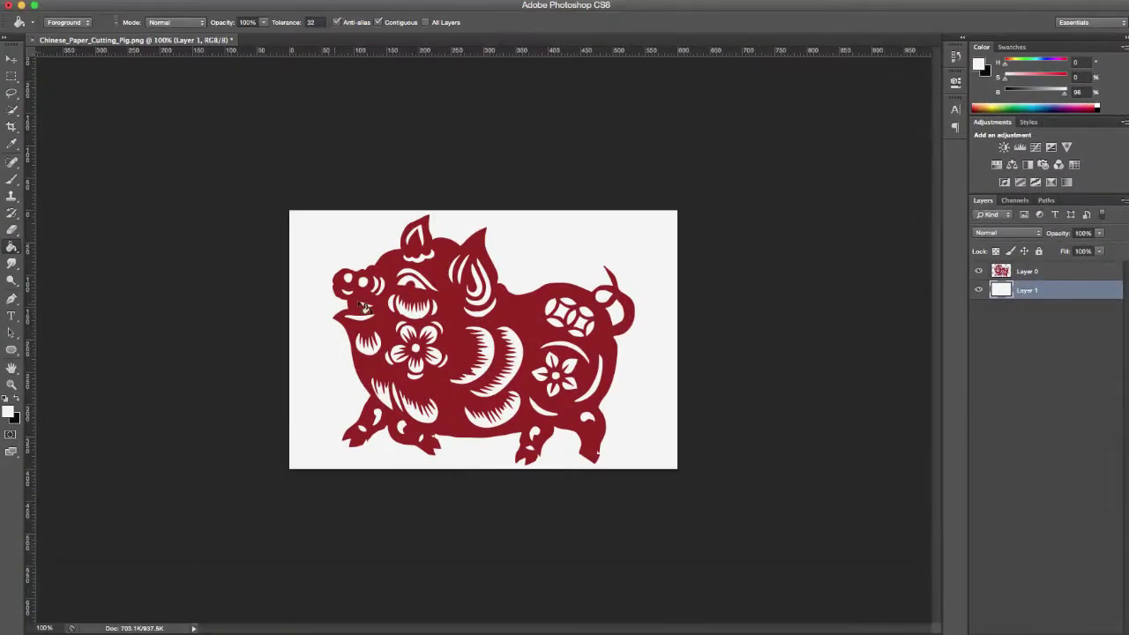
- With the Rectangular Marquee tool active, zoom the pig to 1600% to expose pixels, then back to 200%
{"action": "left_click", "coordinate": [16, 78]}
{"action": "left_click", "coordinate": [18, 82]}
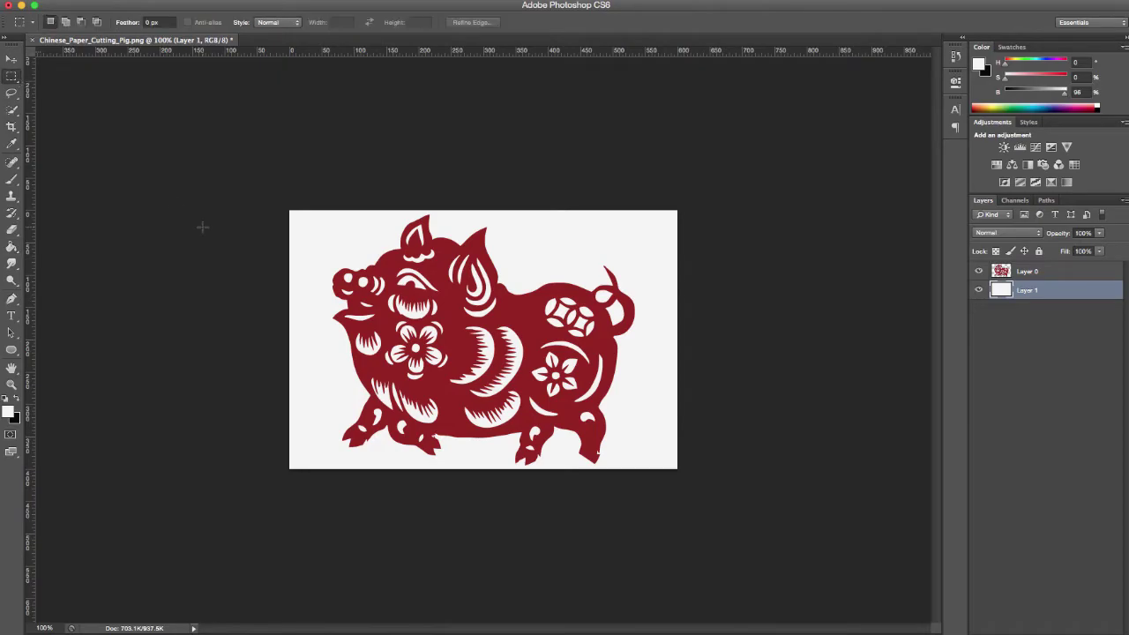
{"action": "key", "text": "super+equal"}
{"action": "key", "text": "super+equal"}
{"action": "key", "text": "super+equal"}
{"action": "key", "text": "super+equal"}
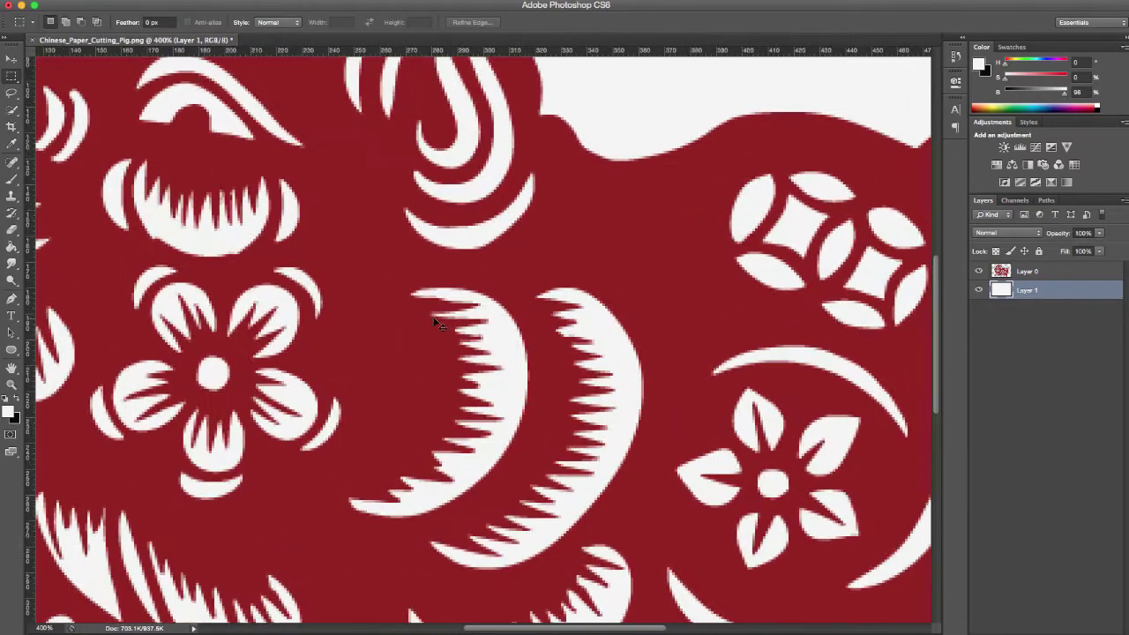
{"action": "key", "text": "super+equal"}
{"action": "key", "text": "super+equal"}
{"action": "key", "text": "super+equal"}
{"action": "key", "text": "super+equal"}
{"action": "key", "text": "super+equal"}
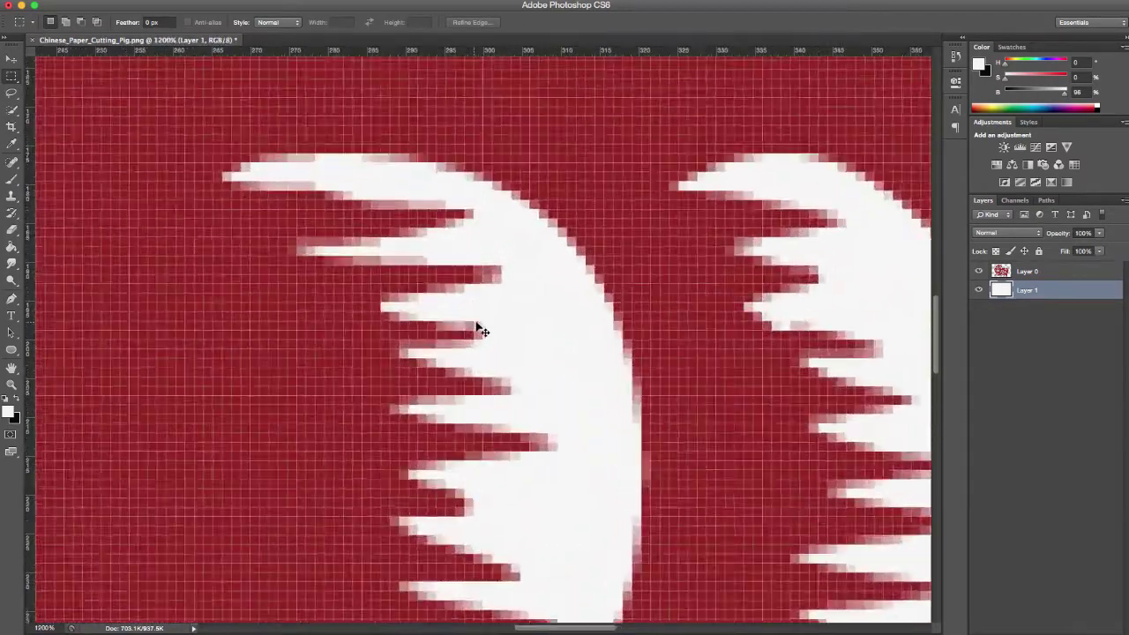
{"action": "scroll", "coordinate": [573, 249], "scroll_direction": "up", "scroll_amount": 5}
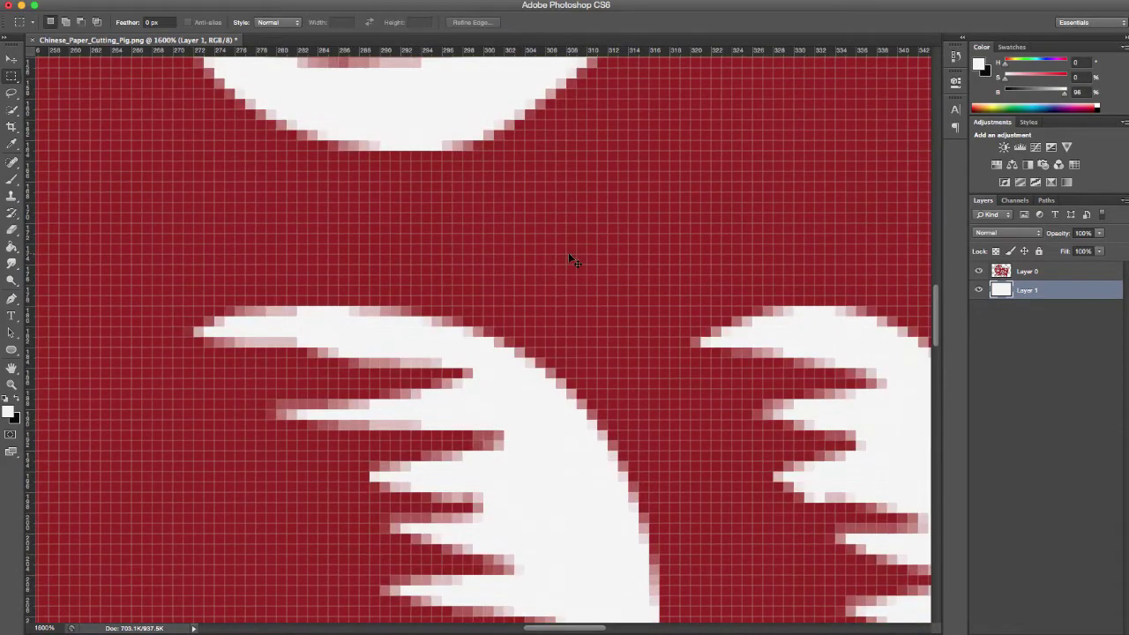
{"action": "key", "text": "super+minus"}
{"action": "key", "text": "super+minus"}
{"action": "key", "text": "super+minus"}
{"action": "key", "text": "super+minus"}
{"action": "key", "text": "super+minus"}
{"action": "key", "text": "super+minus"}
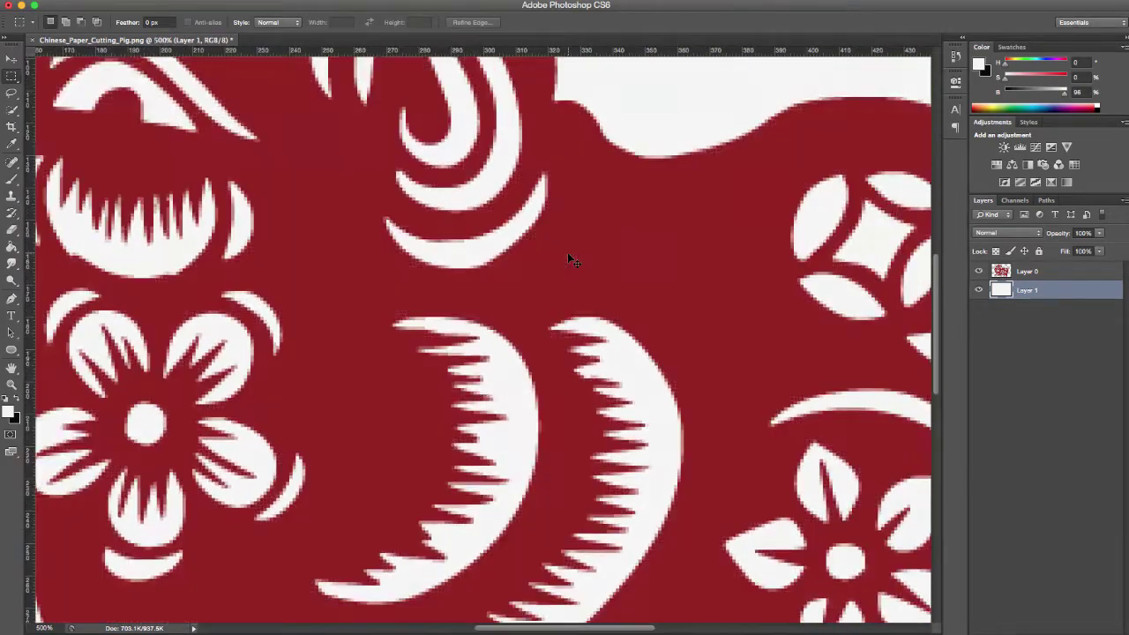
{"action": "key", "text": "super+minus"}
{"action": "key", "text": "super+minus"}
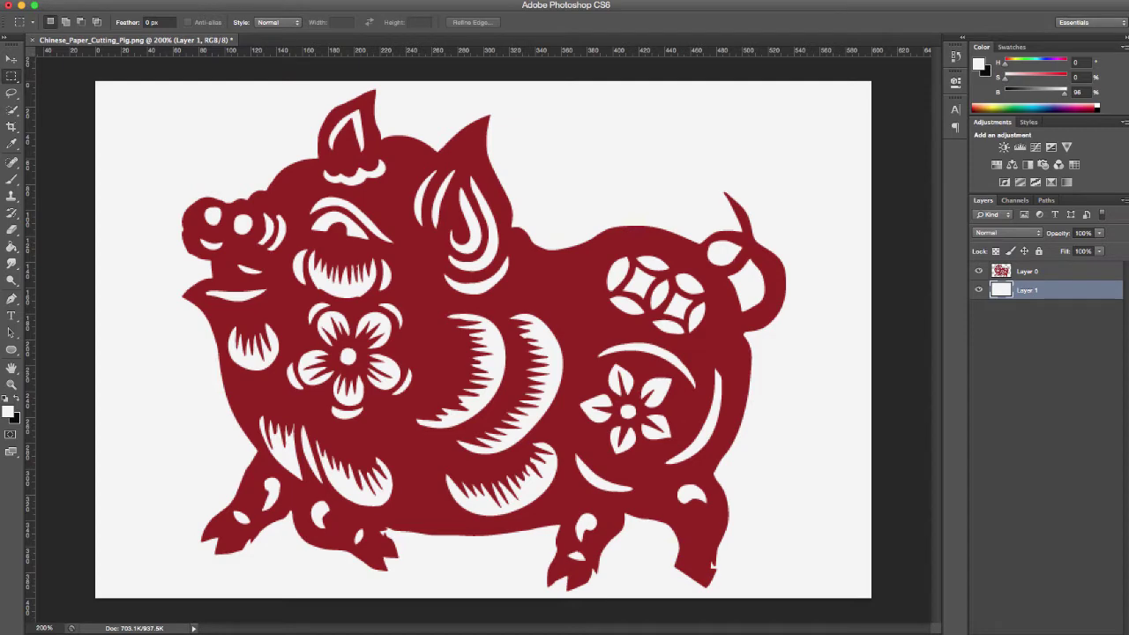
{"action": "left_click", "coordinate": [190, 0]}
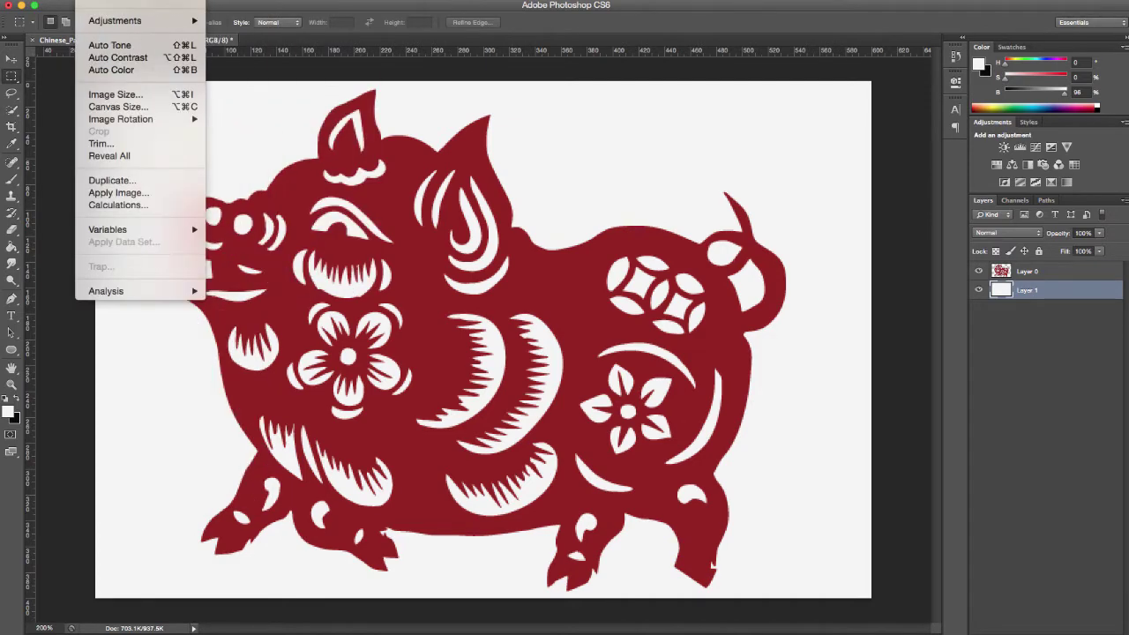
{"action": "left_click", "coordinate": [110, 95]}
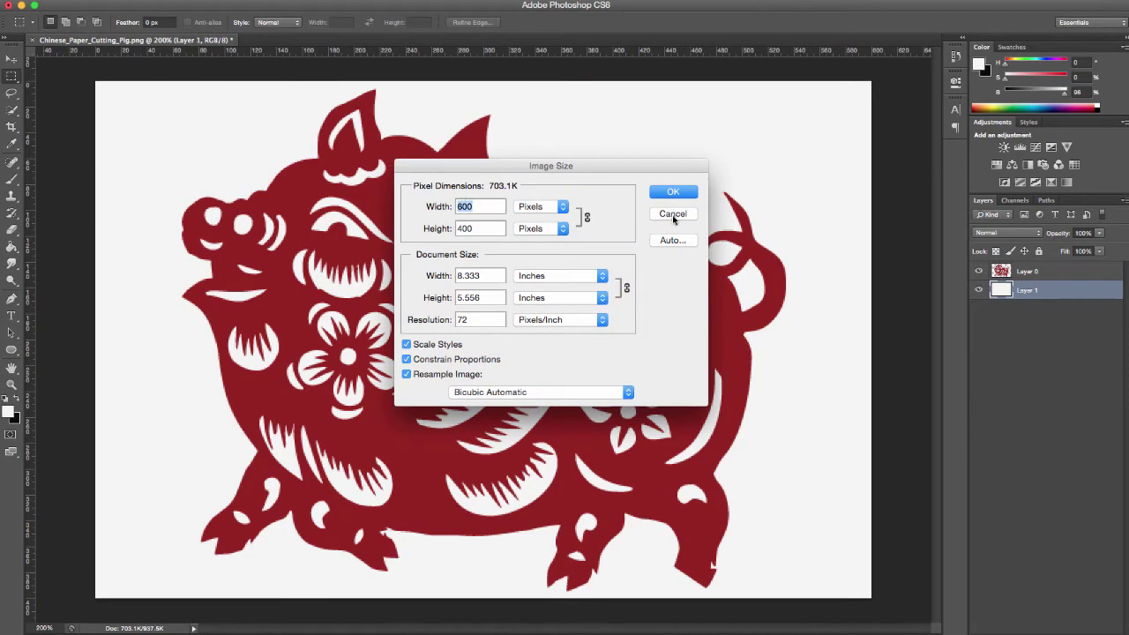
{"action": "left_click", "coordinate": [673, 214]}
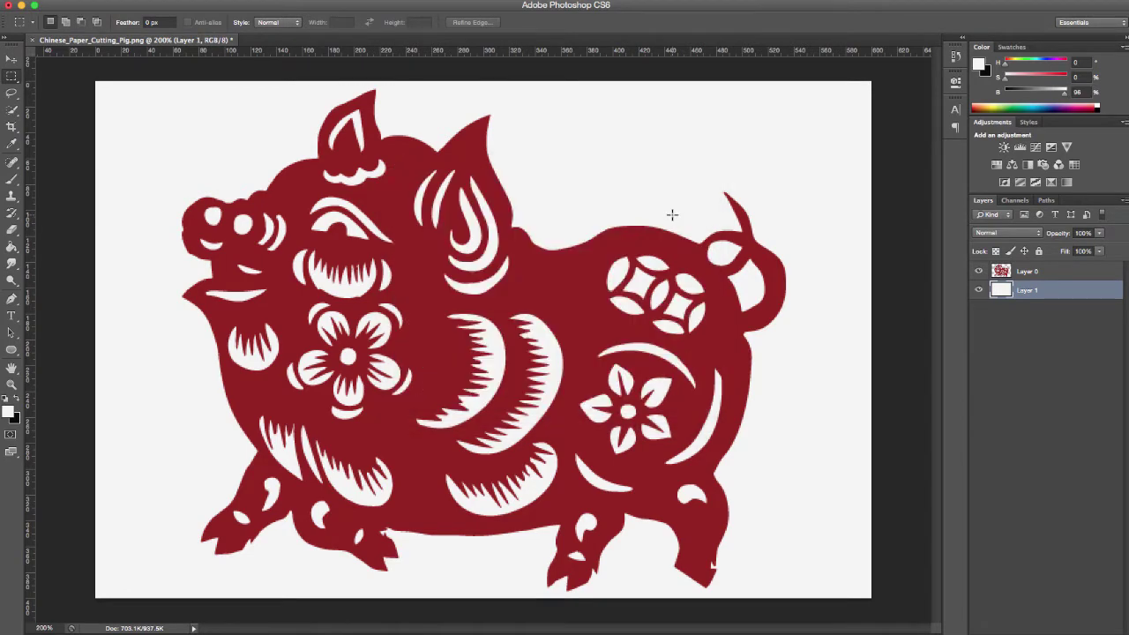
{"action": "key", "text": "ctrl+minus"}
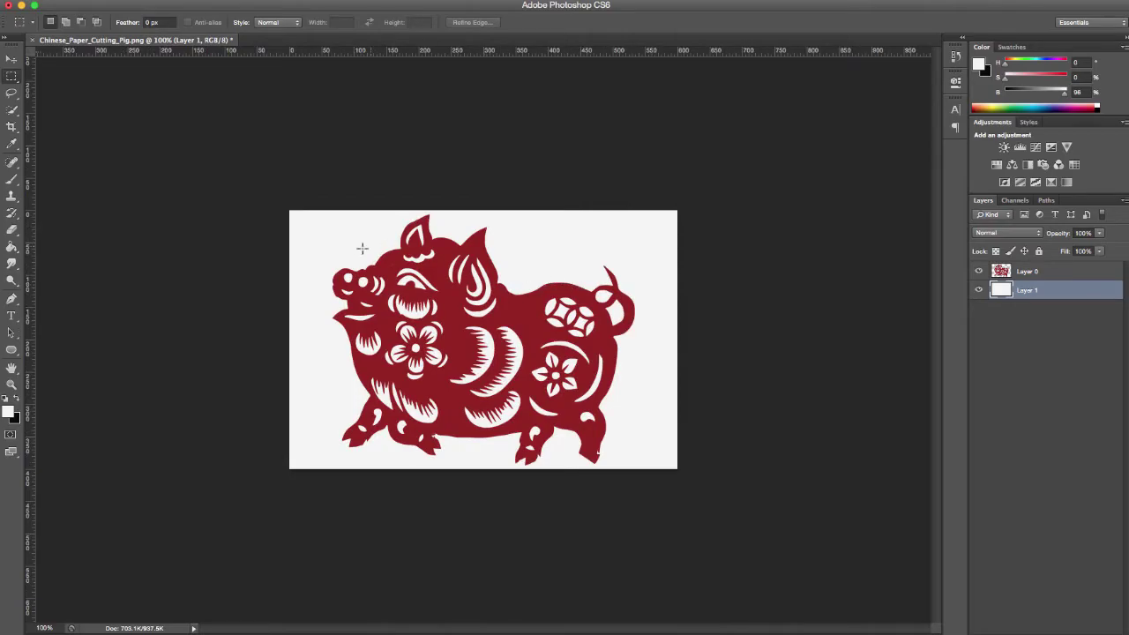
{"action": "key", "text": "ctrl+plus"}
{"action": "key", "text": "ctrl+plus"}
{"action": "key", "text": "ctrl+plus"}
{"action": "key", "text": "ctrl+plus"}
{"action": "key", "text": "ctrl+plus"}
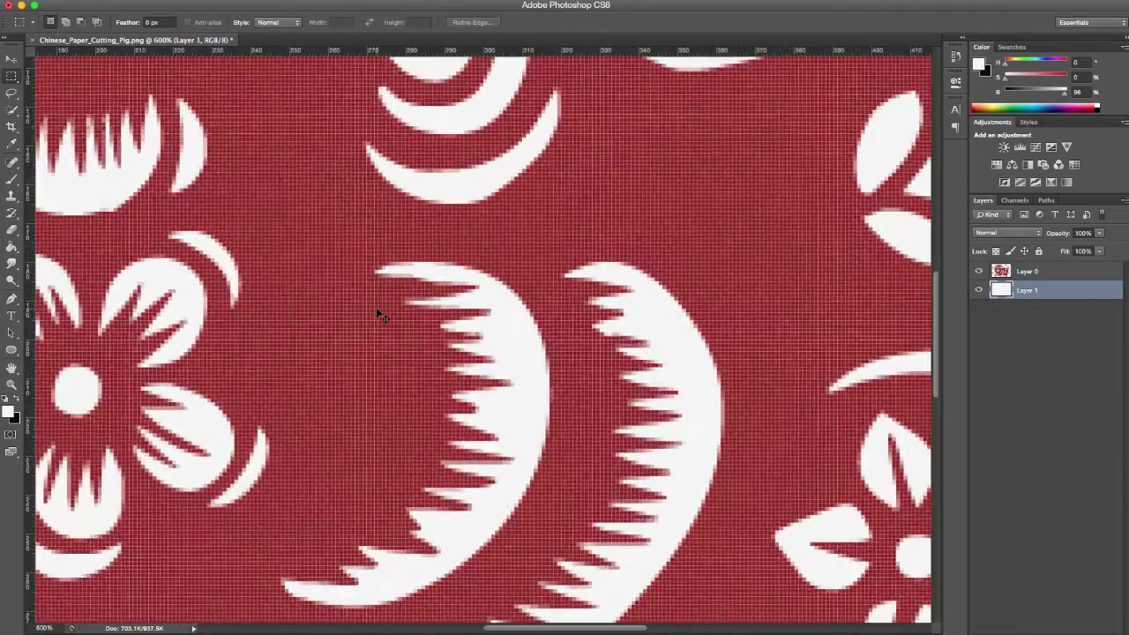
{"action": "scroll", "coordinate": [380, 313], "scroll_direction": "up", "scroll_amount": 6}
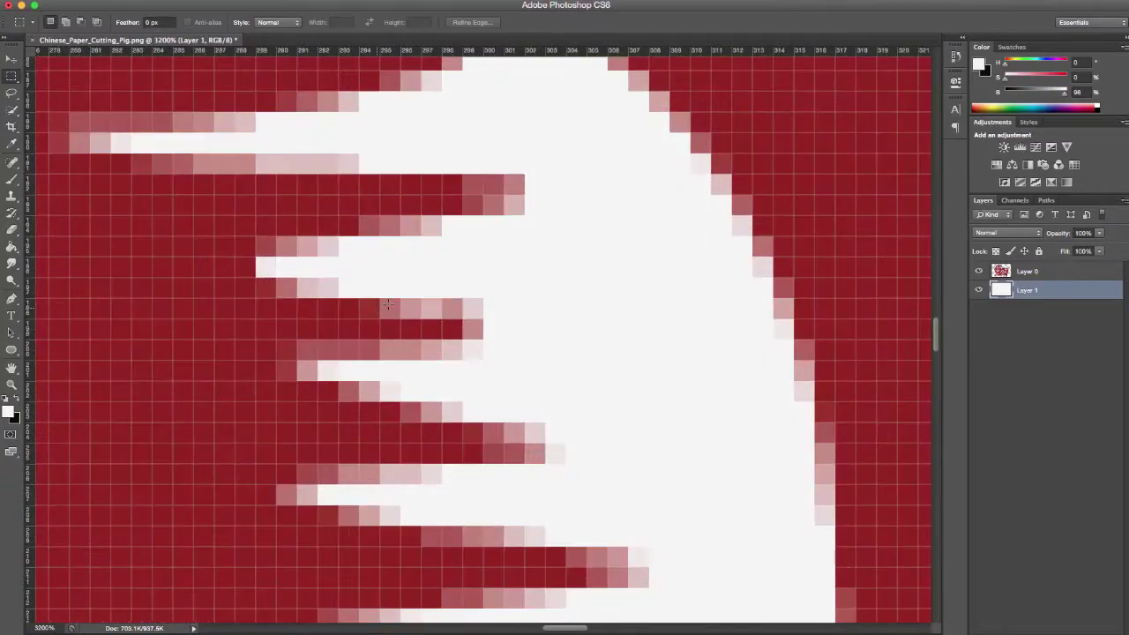
{"action": "scroll", "coordinate": [486, 251], "scroll_direction": "up", "scroll_amount": 6}
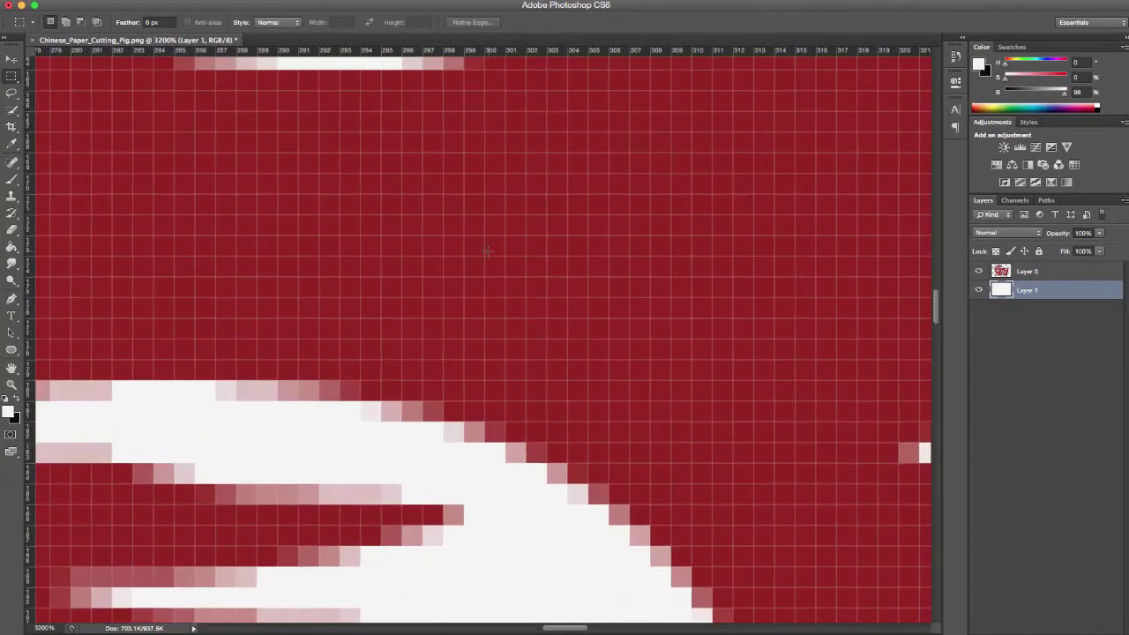
{"action": "scroll", "coordinate": [486, 251], "scroll_direction": "left", "scroll_amount": 15}
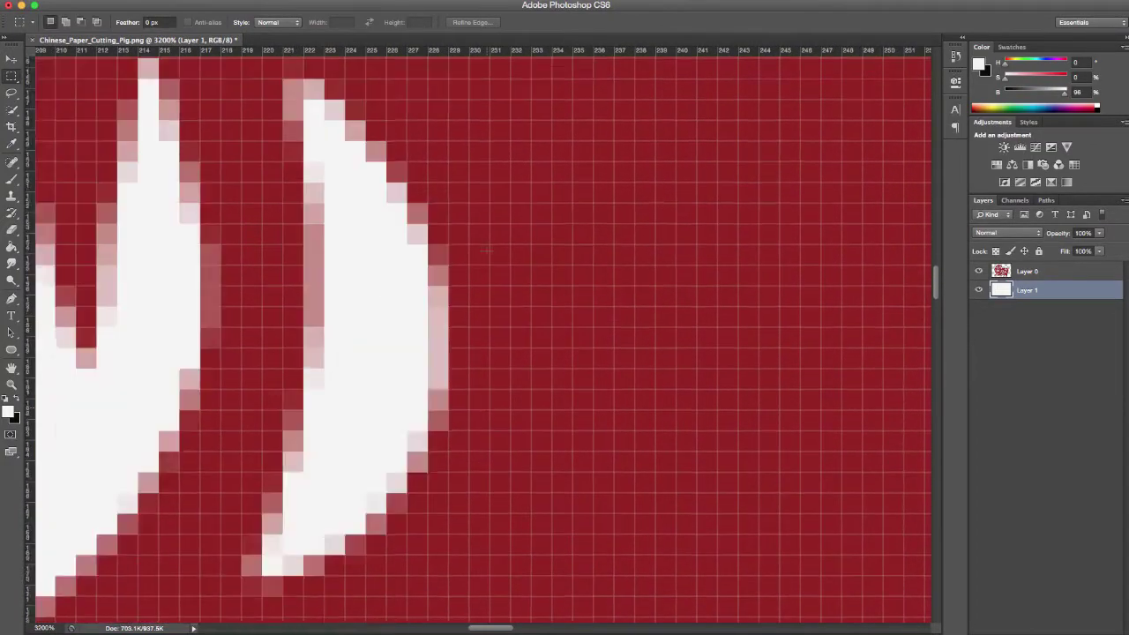
{"action": "scroll", "coordinate": [486, 250], "scroll_direction": "up", "scroll_amount": 3}
{"action": "scroll", "coordinate": [486, 250], "scroll_direction": "left", "scroll_amount": 12}
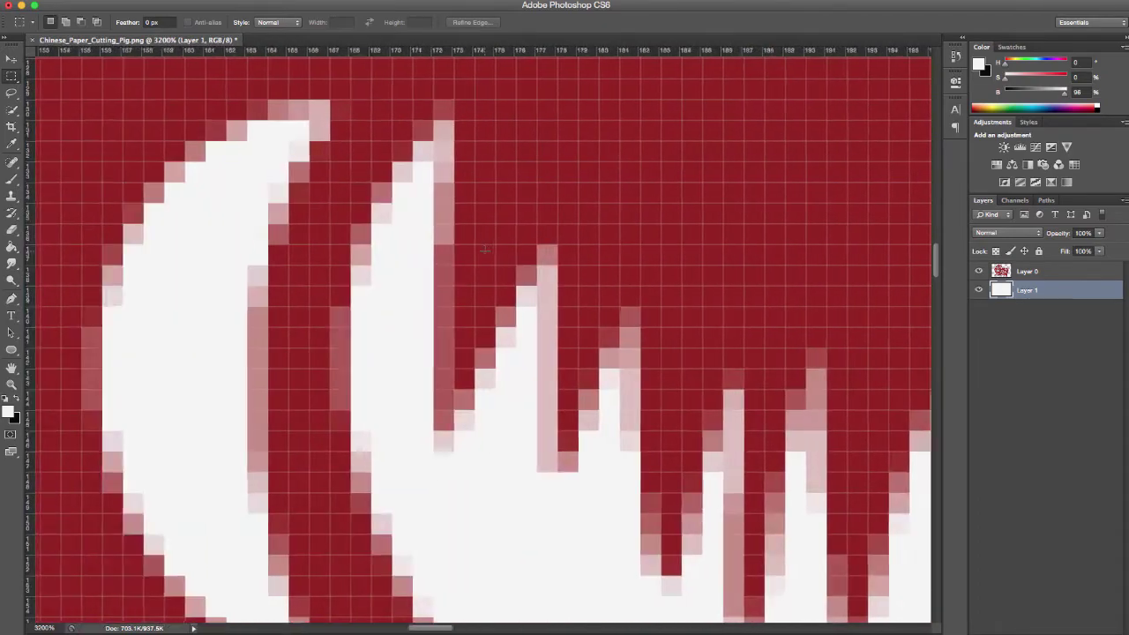
{"action": "scroll", "coordinate": [486, 251], "scroll_direction": "left", "scroll_amount": 12}
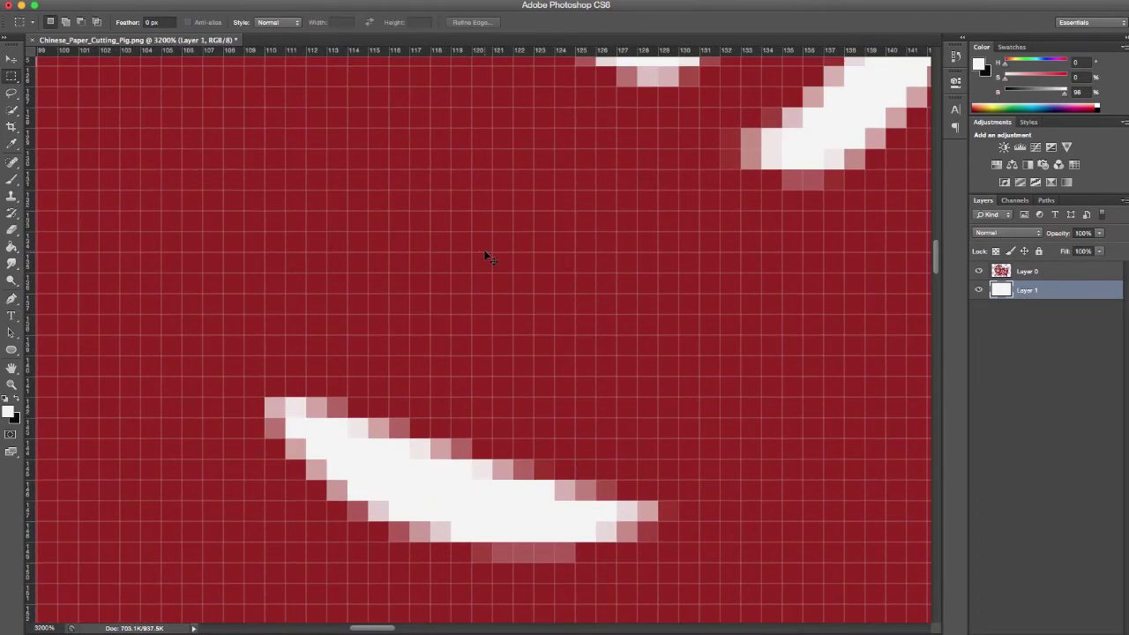
{"action": "scroll", "coordinate": [486, 254], "scroll_direction": "down", "scroll_amount": 8}
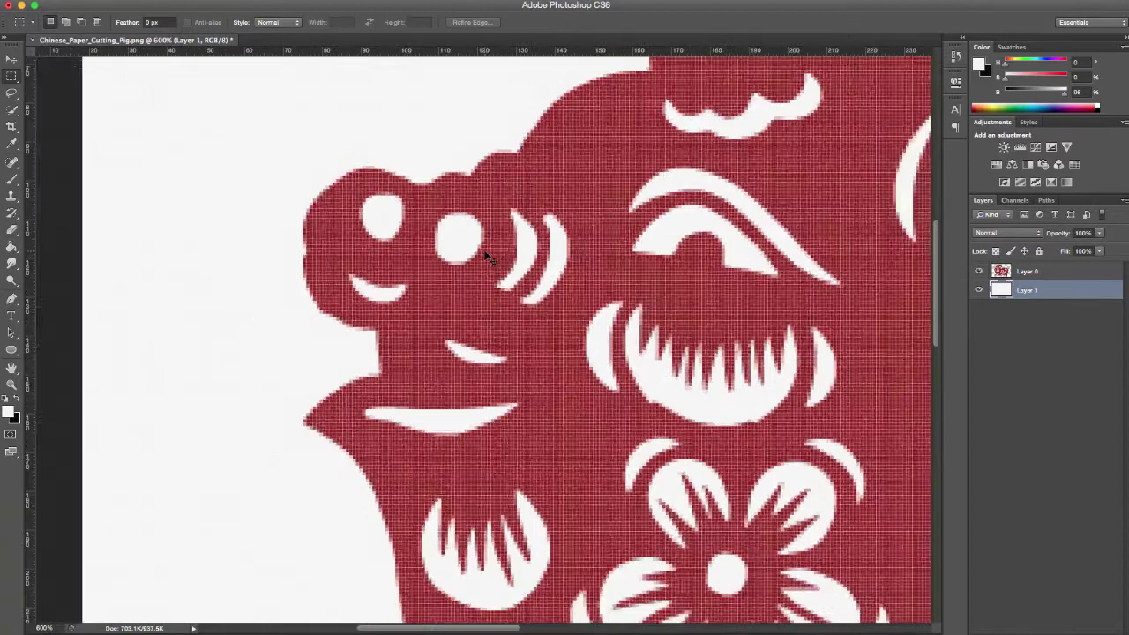
{"action": "scroll", "coordinate": [487, 256], "scroll_direction": "down", "scroll_amount": 5}
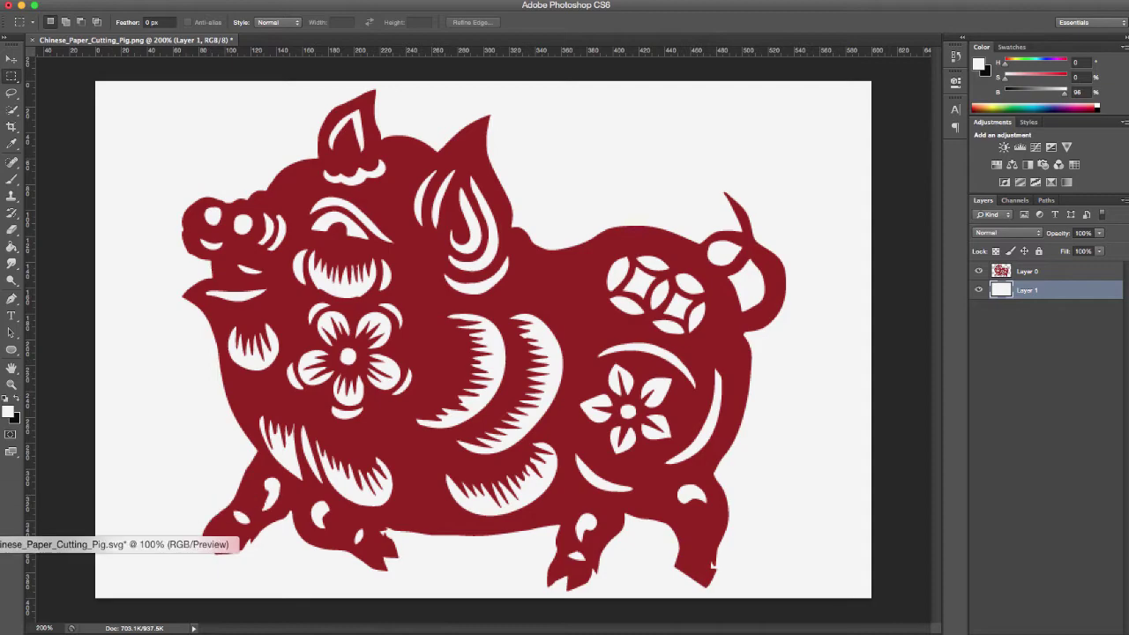
- Compare the Illustrator vector pig at 200% with the Photoshop pixel pig, ending in Illustrator
{"action": "left_click", "coordinate": [9, 544]}
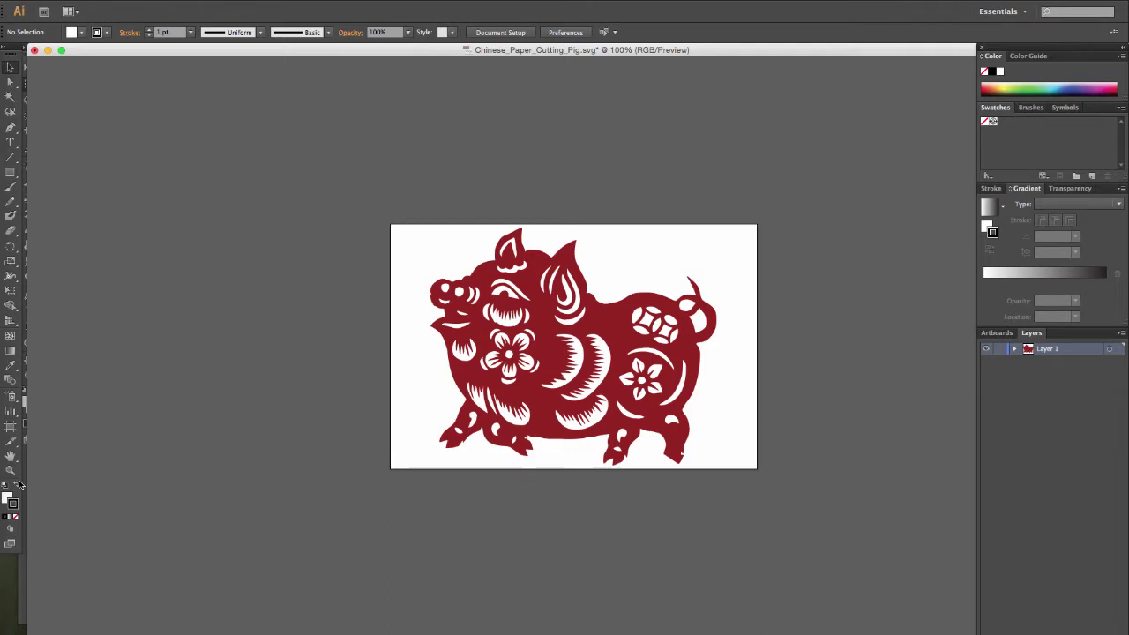
{"action": "key", "text": "super+equal"}
{"action": "key", "text": "super+equal"}
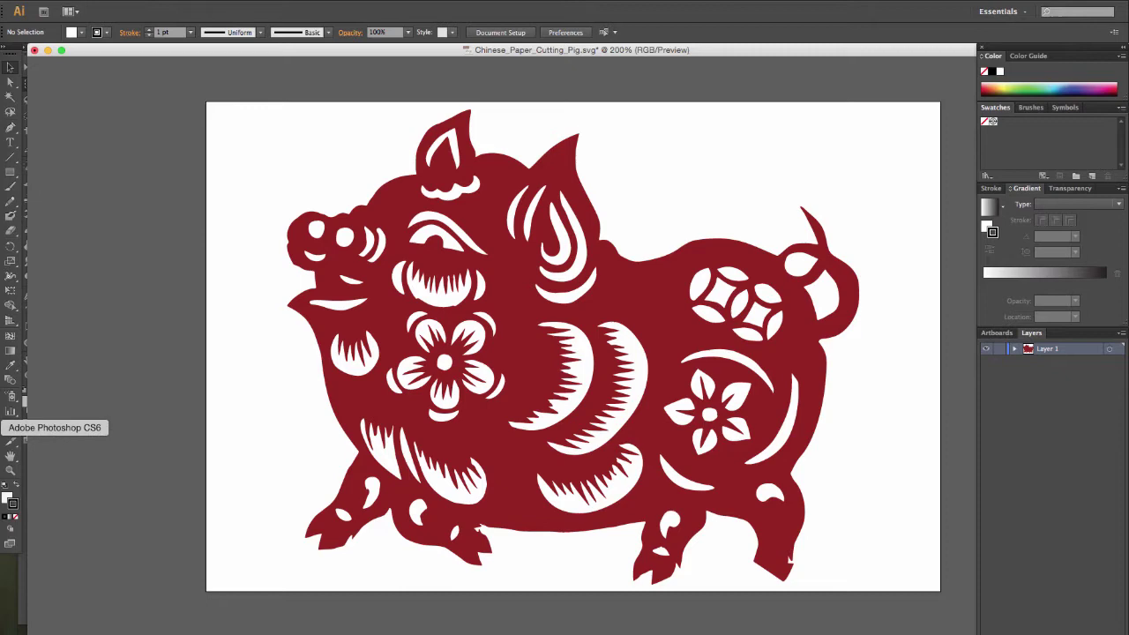
{"action": "left_click", "coordinate": [13, 427]}
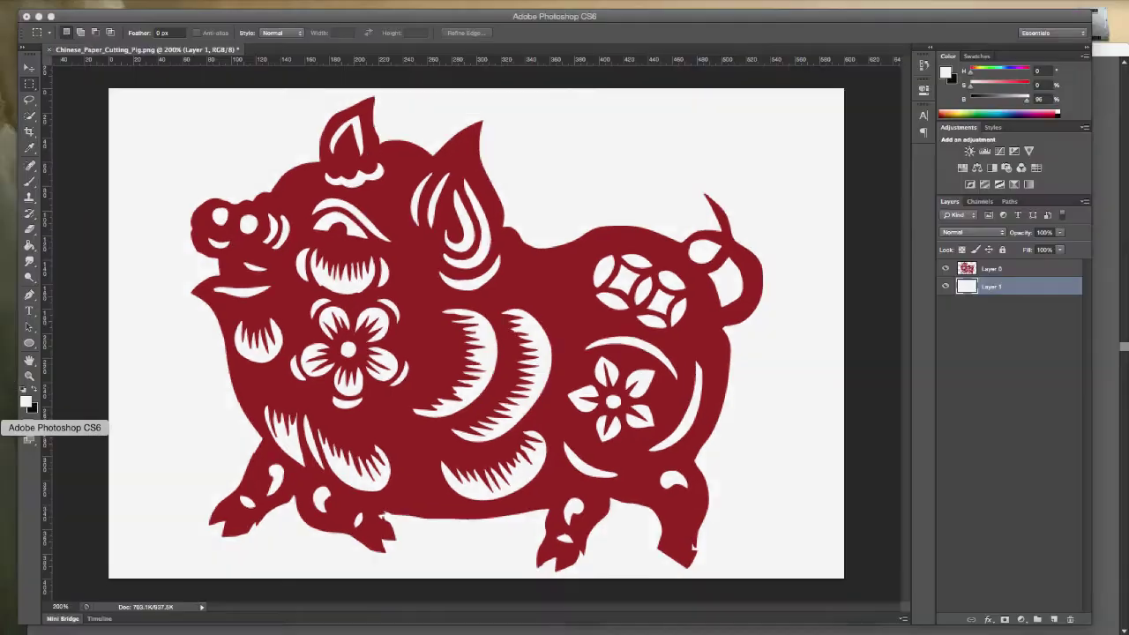
{"action": "left_click", "coordinate": [11, 390]}
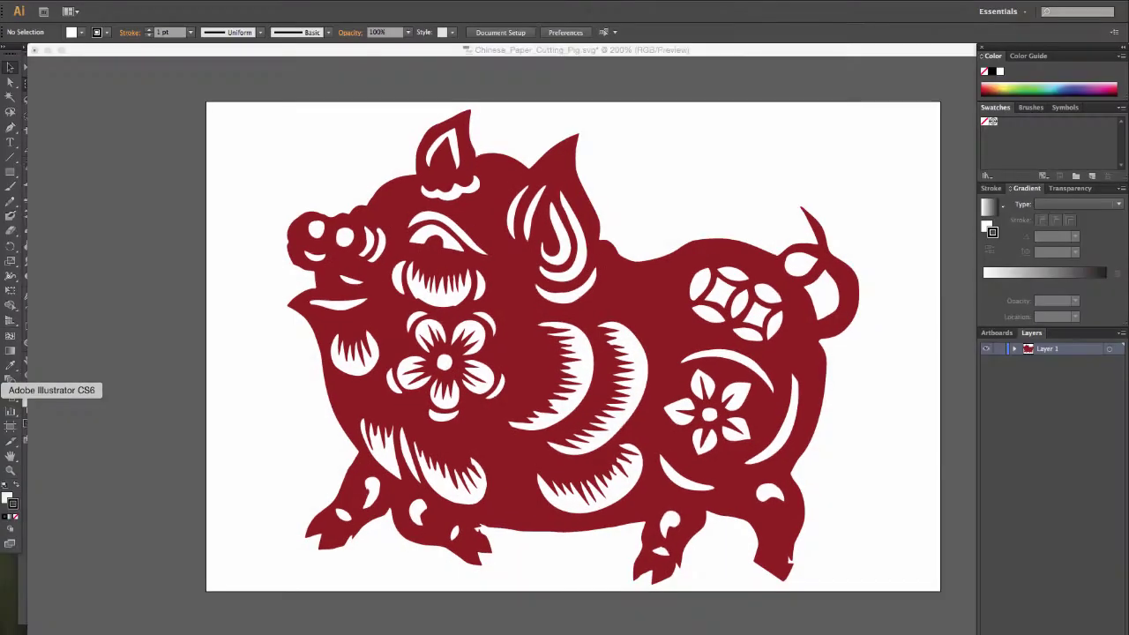
{"action": "key", "text": "super+equal"}
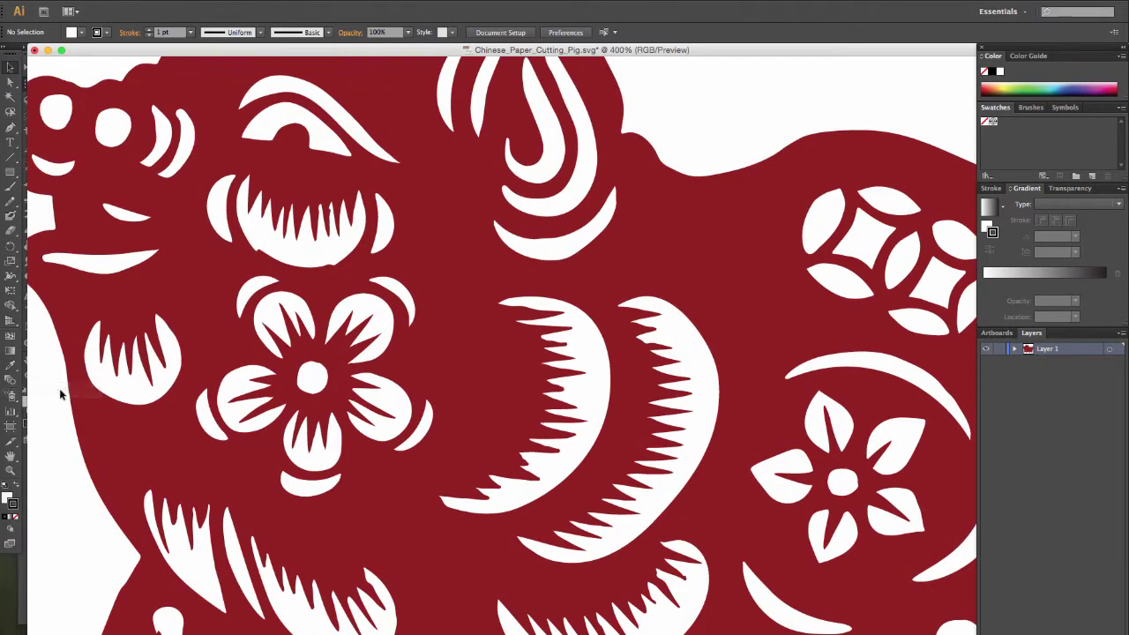
{"action": "key", "text": "super+equal"}
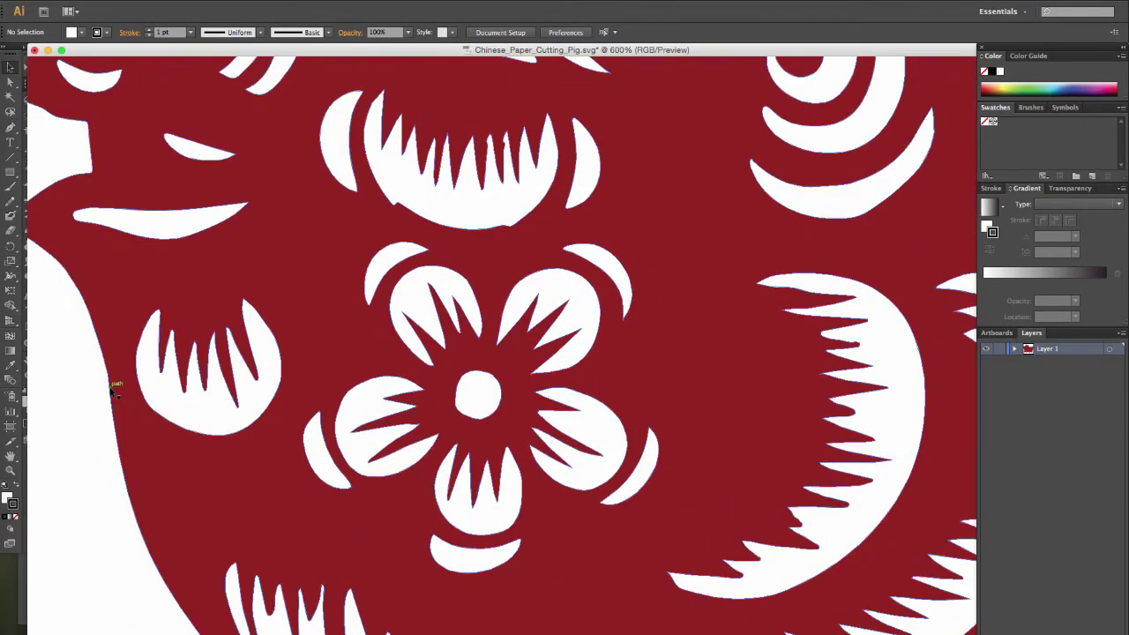
{"action": "key", "text": "super+equal"}
{"action": "key", "text": "super+equal"}
{"action": "key", "text": "super+equal"}
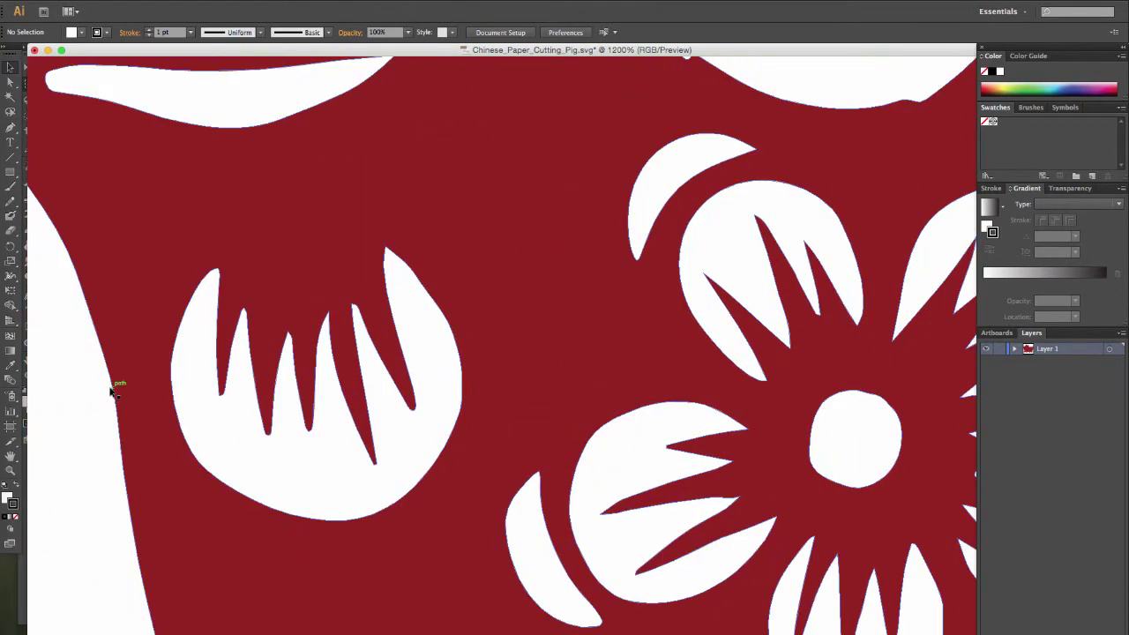
{"action": "key", "text": "super+equal"}
{"action": "key", "text": "super+equal"}
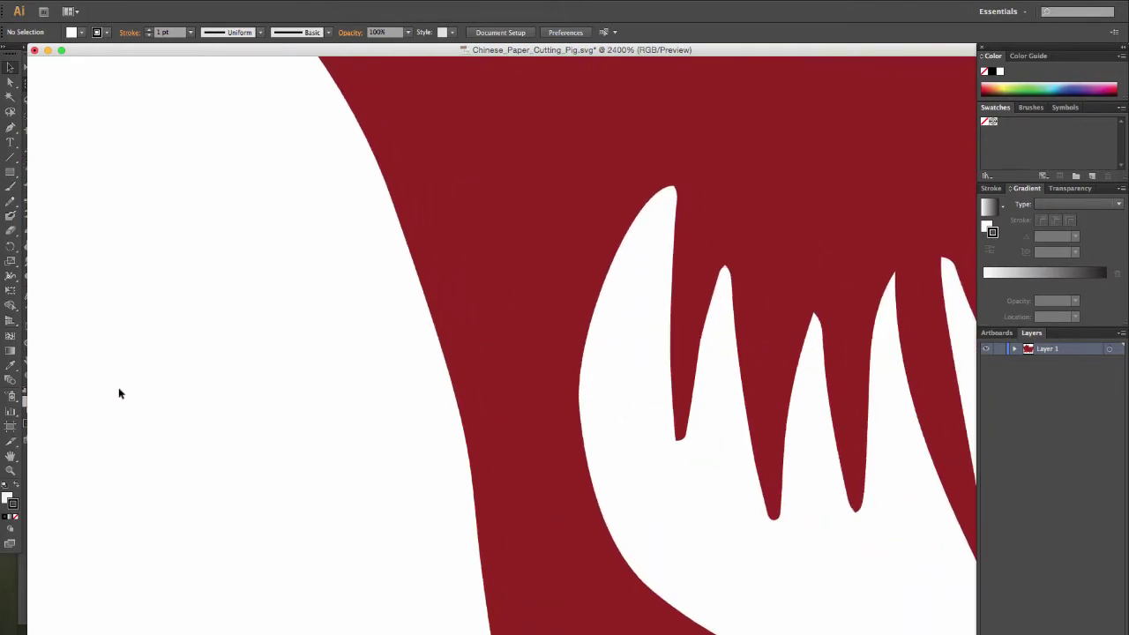
{"action": "key", "text": "super+equal"}
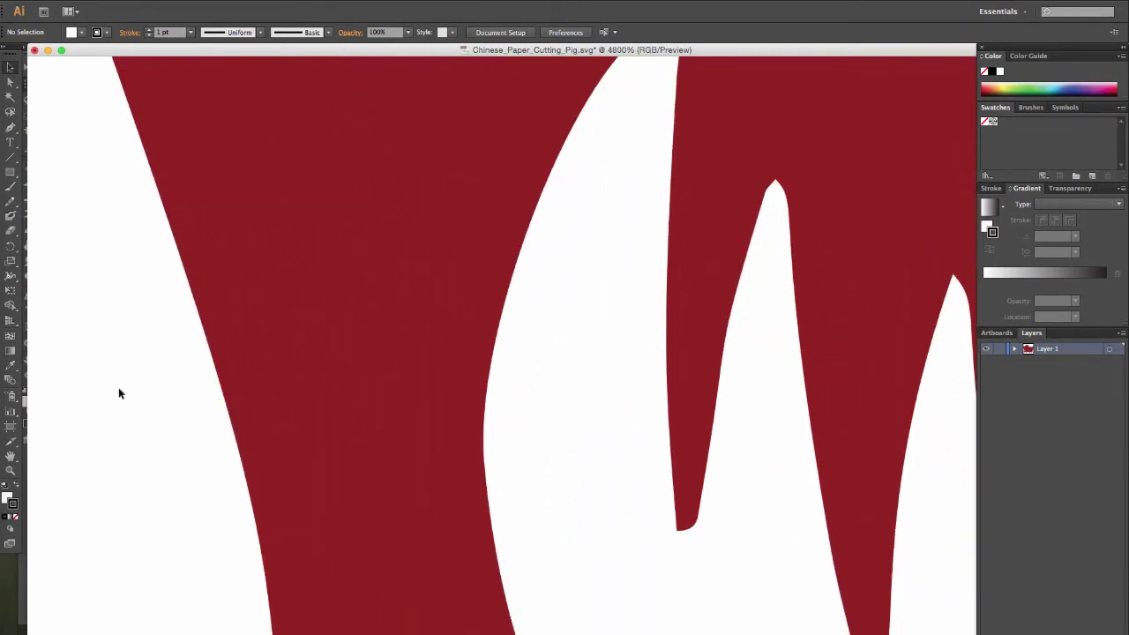
{"action": "key", "text": "super+equal"}
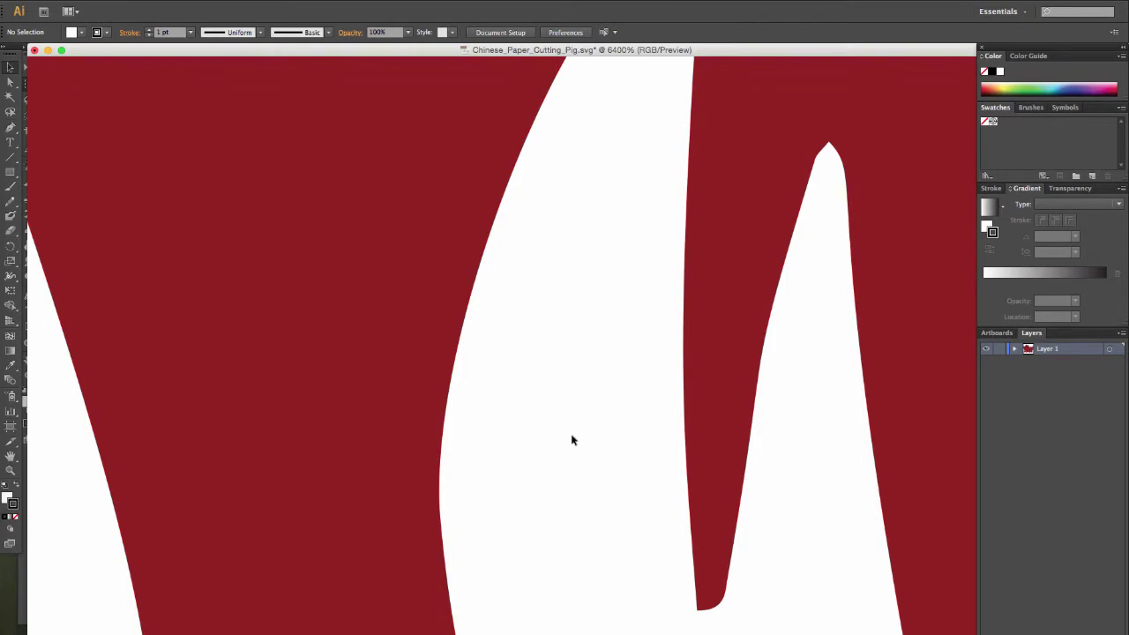
{"action": "scroll", "coordinate": [572, 439], "scroll_direction": "down", "scroll_amount": 10}
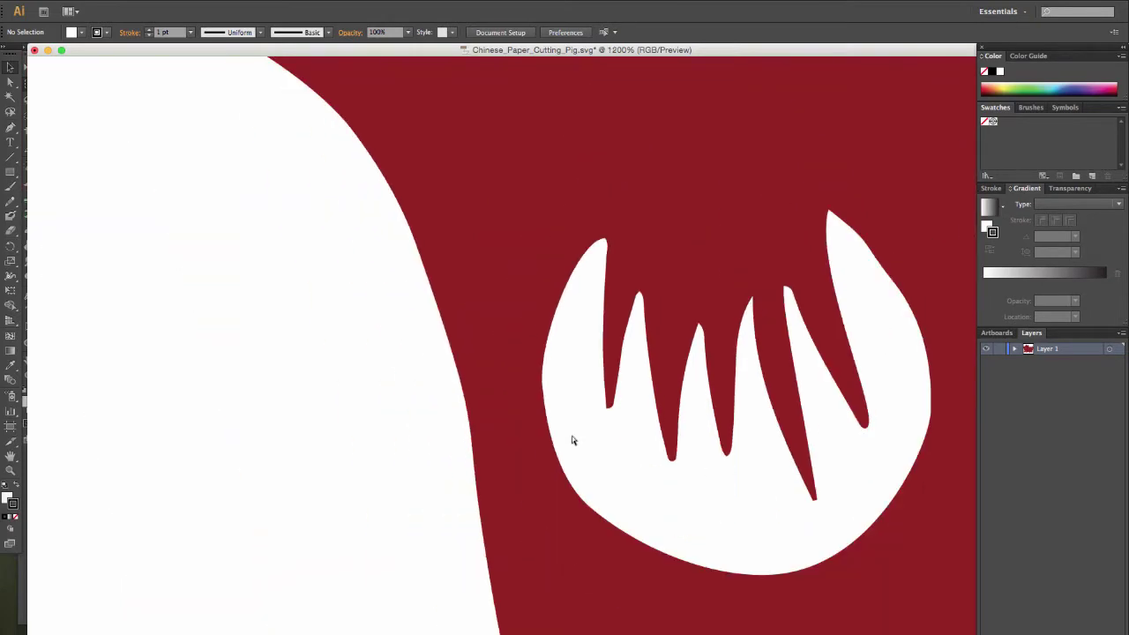
{"action": "scroll", "coordinate": [572, 438], "scroll_direction": "down", "scroll_amount": 4}
{"action": "scroll", "coordinate": [482, 434], "scroll_direction": "right", "scroll_amount": 10}
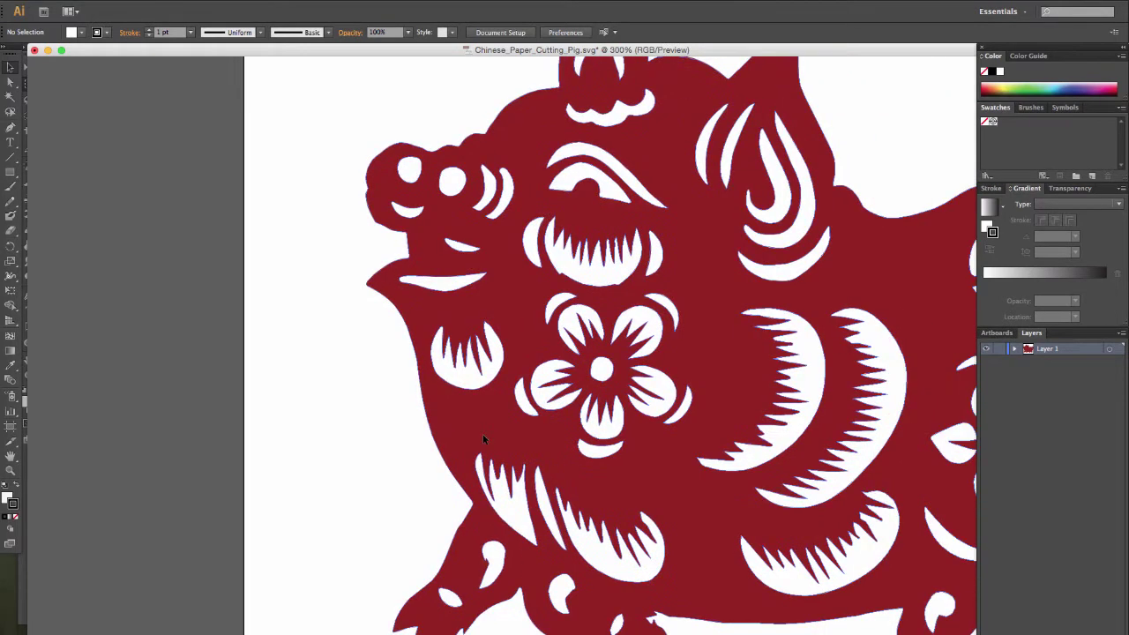
{"action": "scroll", "coordinate": [483, 434], "scroll_direction": "right", "scroll_amount": 5}
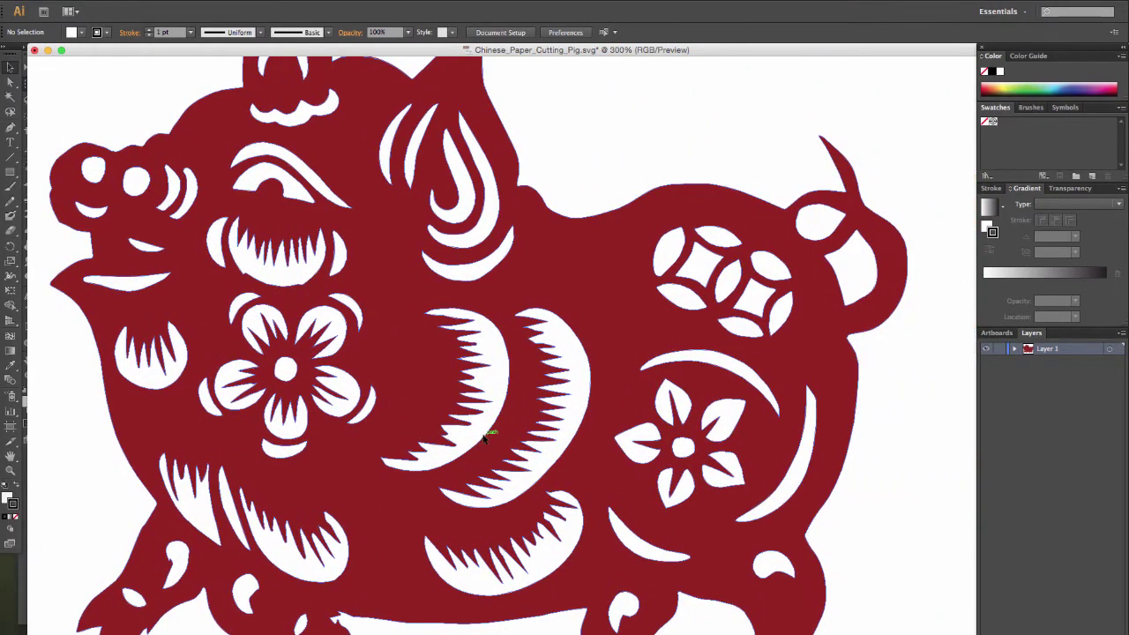
- Scroll down through the vector pig artwork in Illustrator
{"action": "scroll", "coordinate": [483, 436], "scroll_direction": "down", "scroll_amount": 2}
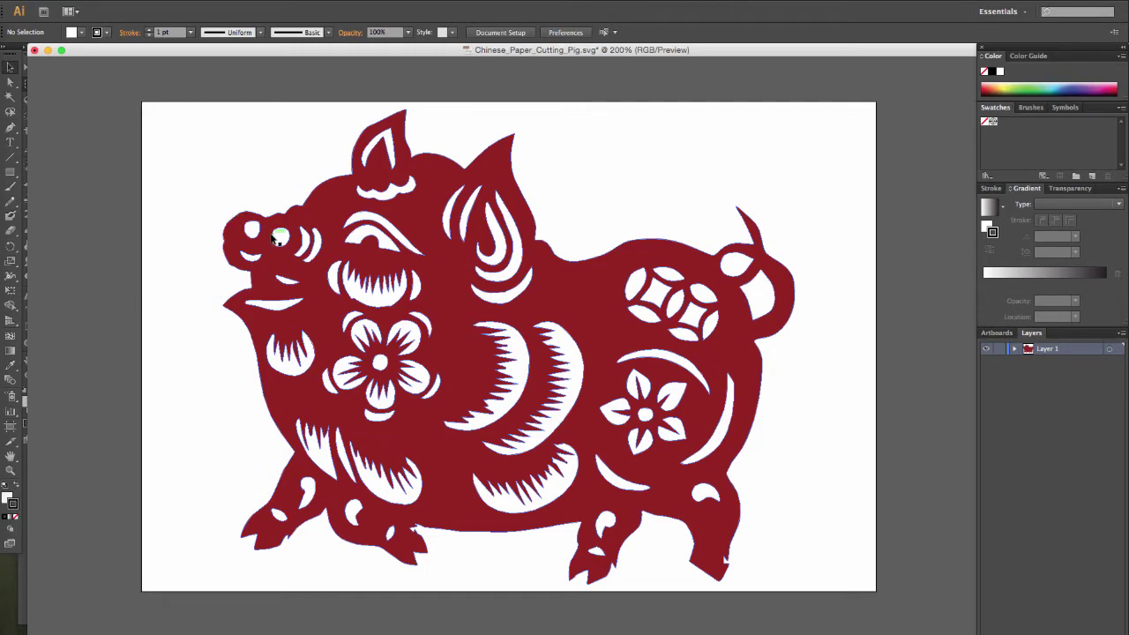
- Switch back and forth between the Photoshop and Illustrator versions of the pig, ending in Photoshop
{"action": "left_click", "coordinate": [9, 428]}
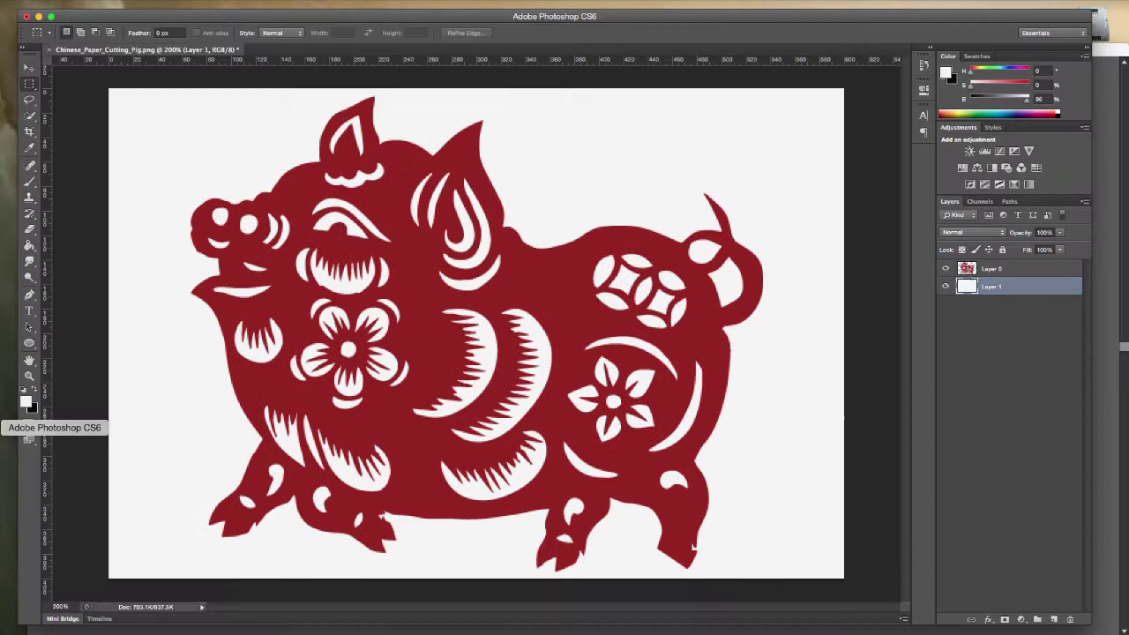
{"action": "left_click", "coordinate": [11, 391]}
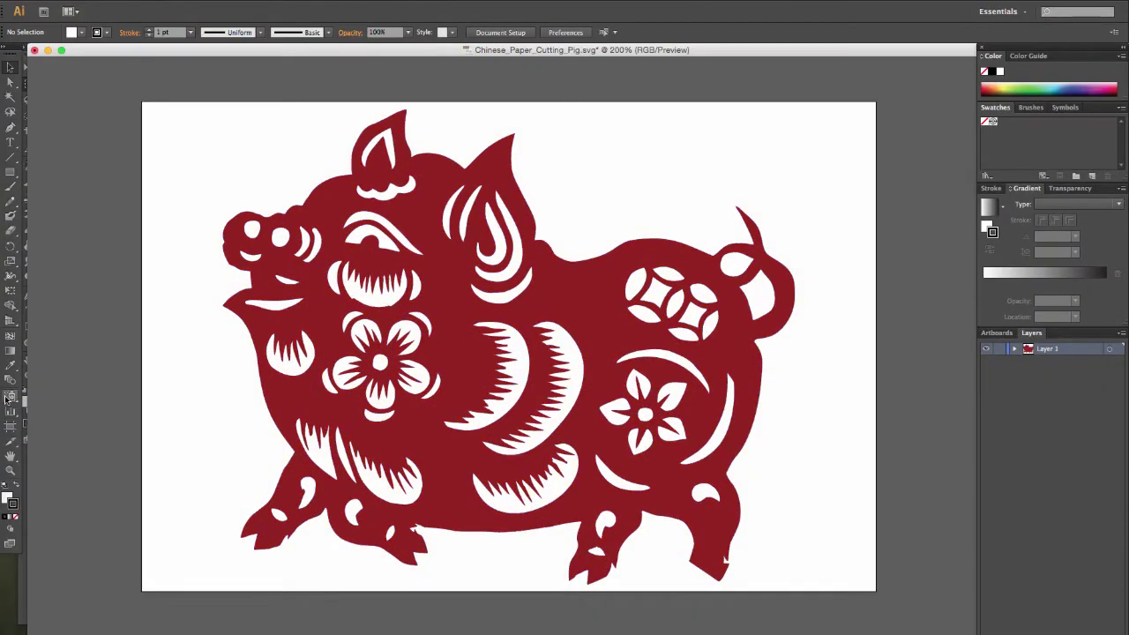
{"action": "left_click", "coordinate": [9, 427]}
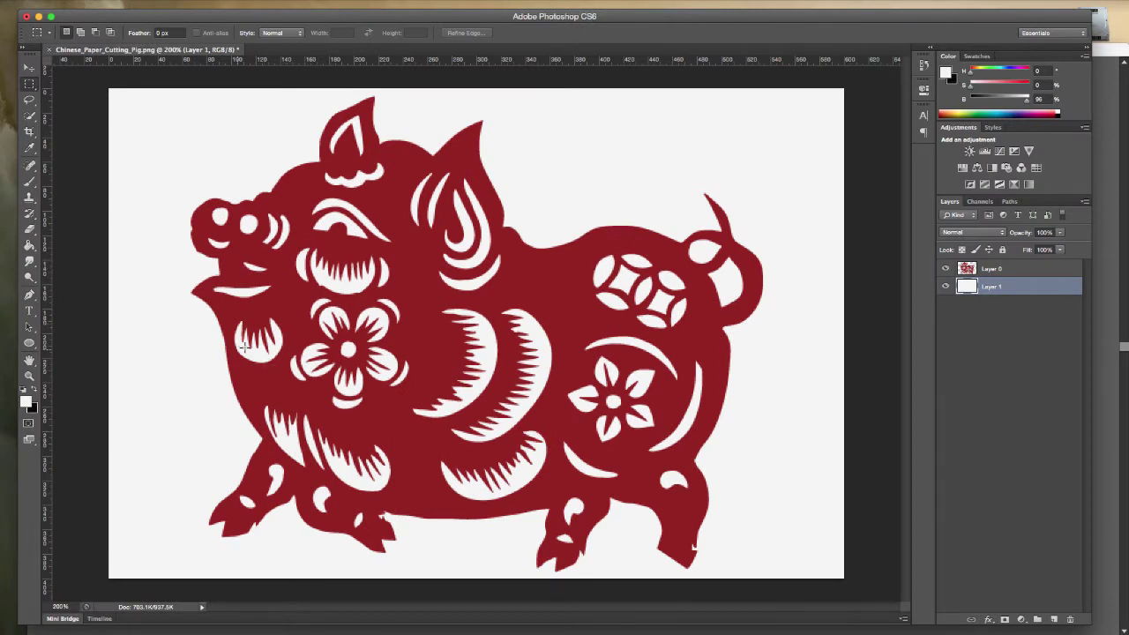
{"action": "left_click", "coordinate": [5, 387]}
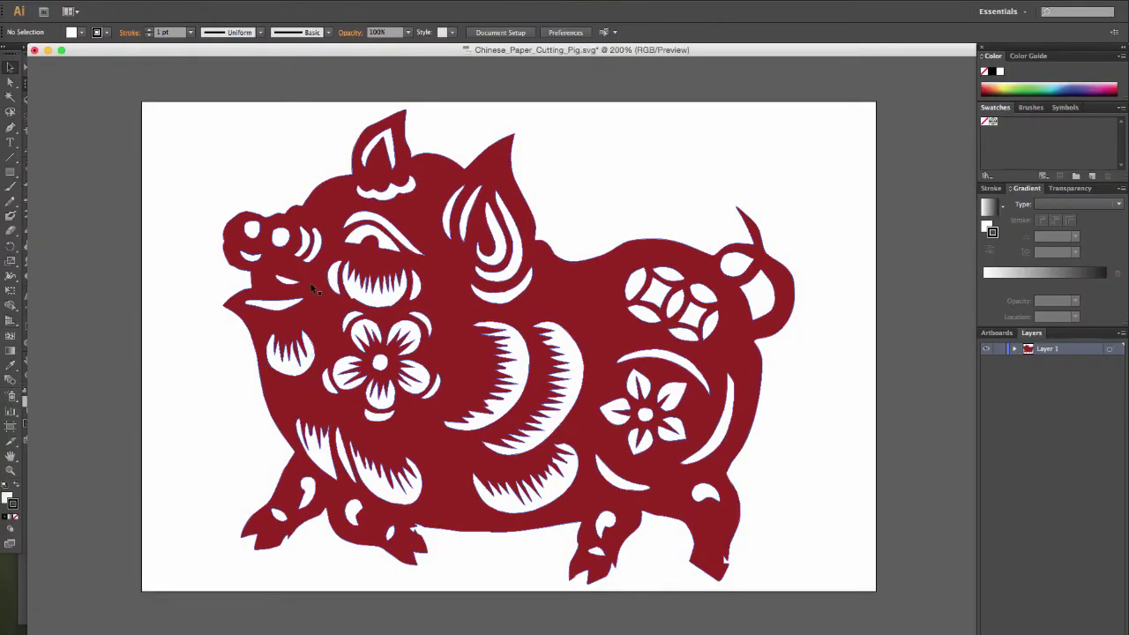
{"action": "left_click", "coordinate": [5, 427]}
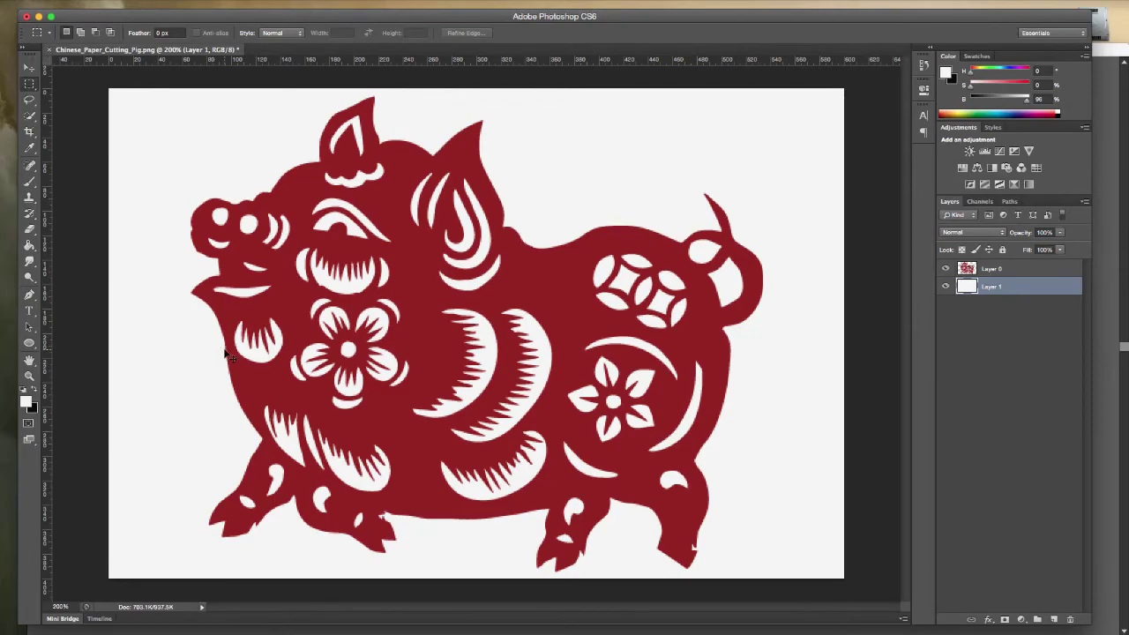
- Zoom the Photoshop pig to 1200% to reveal jagged pixel edges, then return to Illustrator
{"action": "key", "text": "super+plus"}
{"action": "key", "text": "super+plus"}
{"action": "key", "text": "super+plus"}
{"action": "key", "text": "super+plus"}
{"action": "key", "text": "super+plus"}
{"action": "key", "text": "super+plus"}
{"action": "key", "text": "super+plus"}
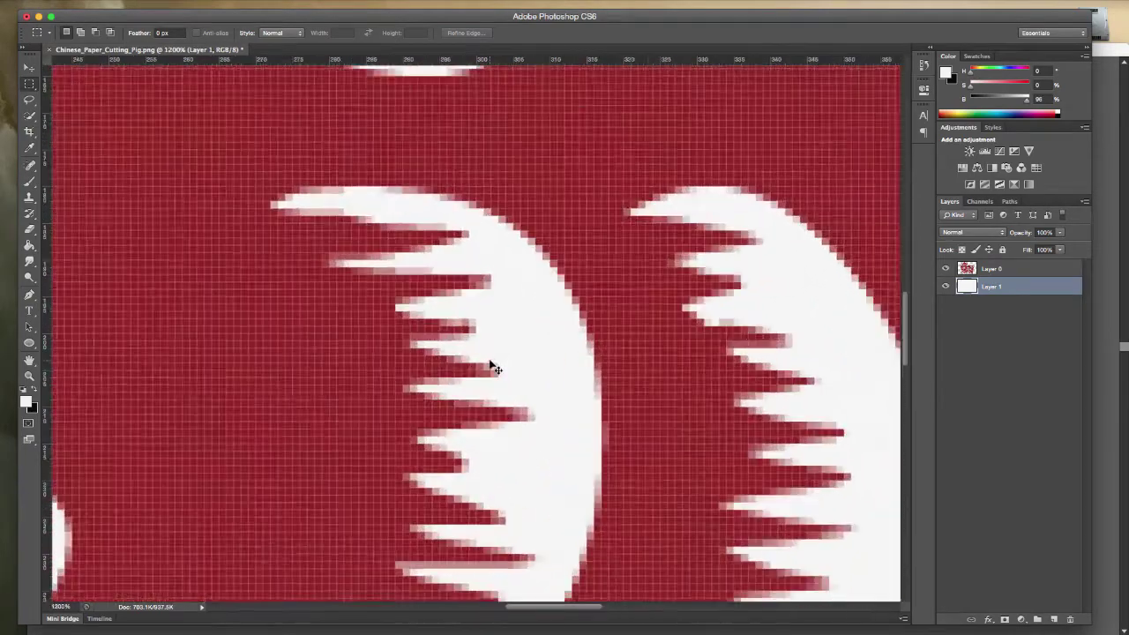
{"action": "key", "text": "super+plus"}
{"action": "key", "text": "super+plus"}
{"action": "key", "text": "super+plus"}
{"action": "key", "text": "super+plus"}
{"action": "left_click", "coordinate": [7, 395]}
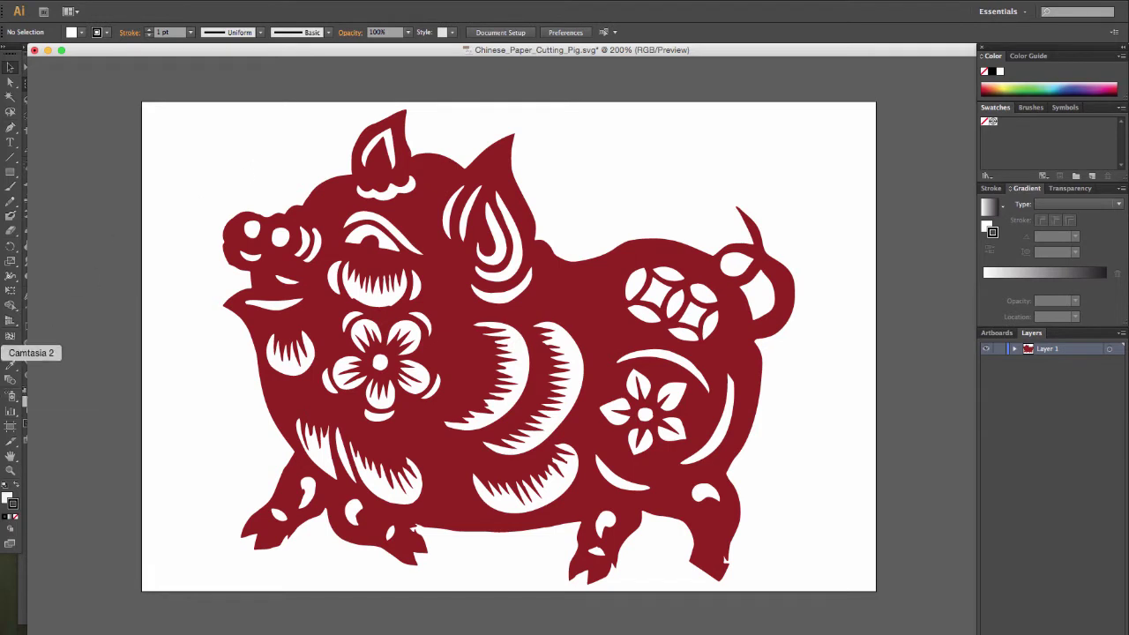
{"action": "left_click", "coordinate": [10, 172]}
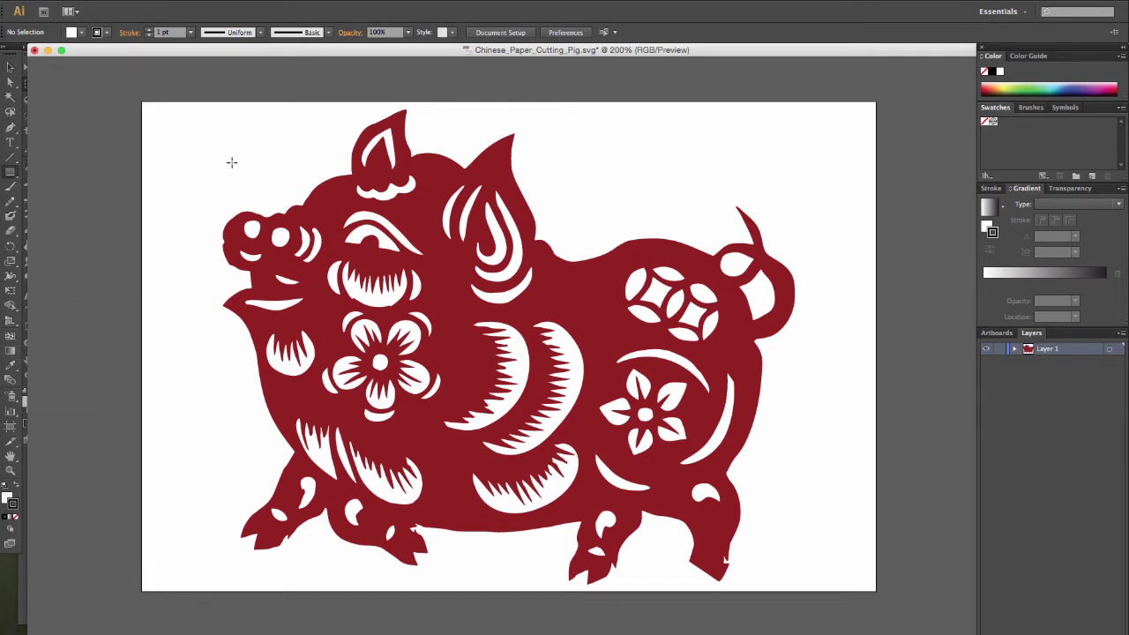
{"action": "left_click_drag", "start_coordinate": [197, 143], "coordinate": [538, 556]}
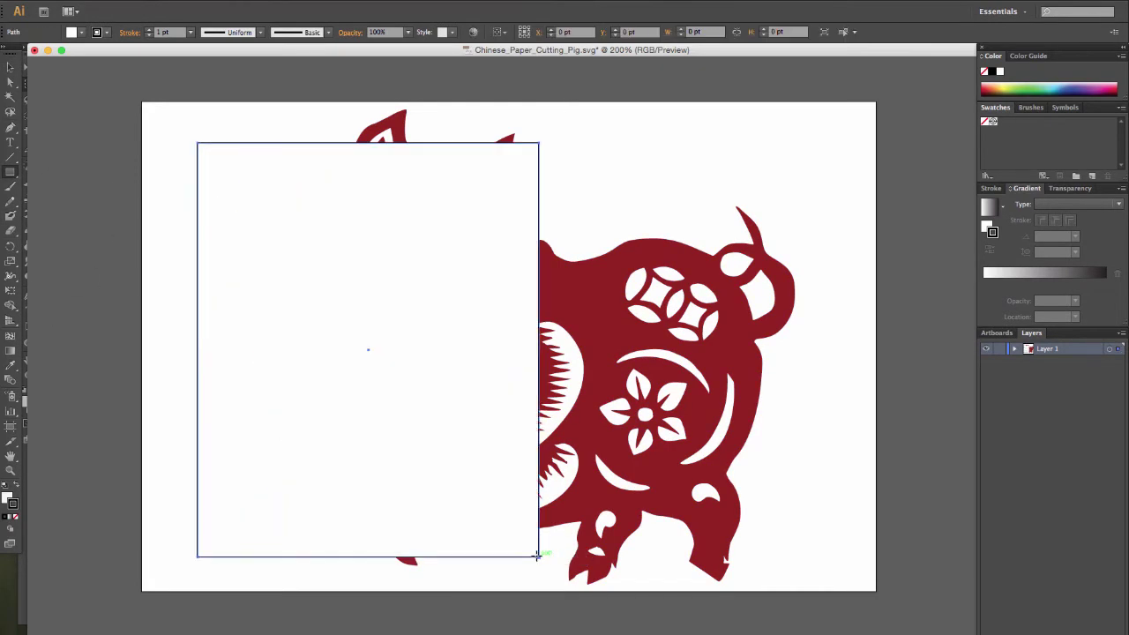
{"action": "left_click", "coordinate": [23, 68]}
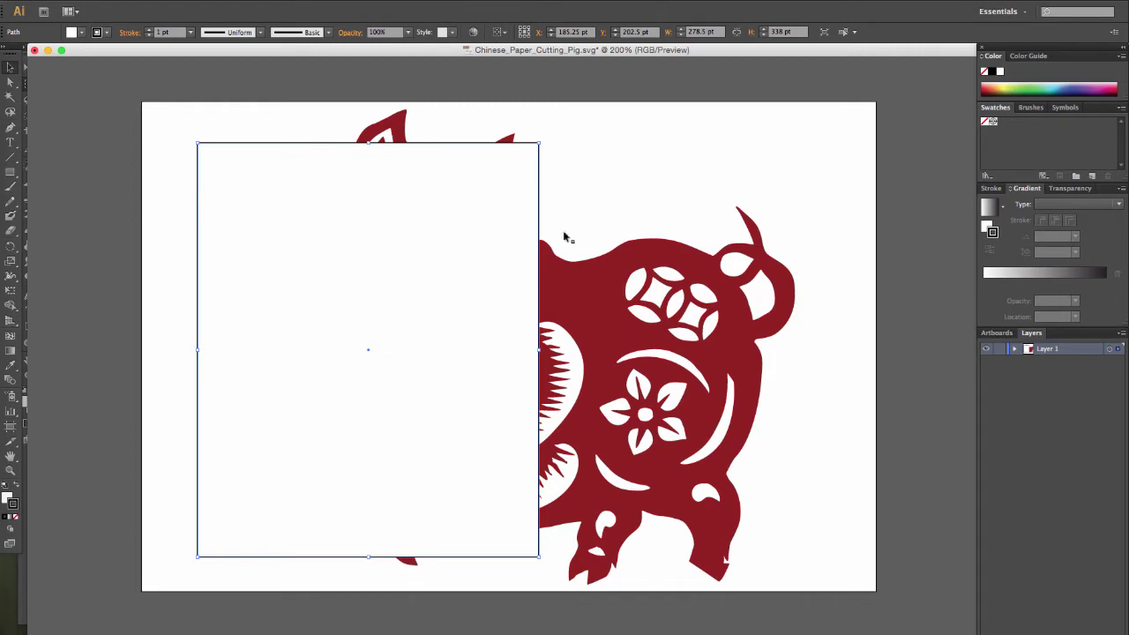
{"action": "left_click", "coordinate": [623, 159]}
{"action": "key", "text": "ctrl+z"}
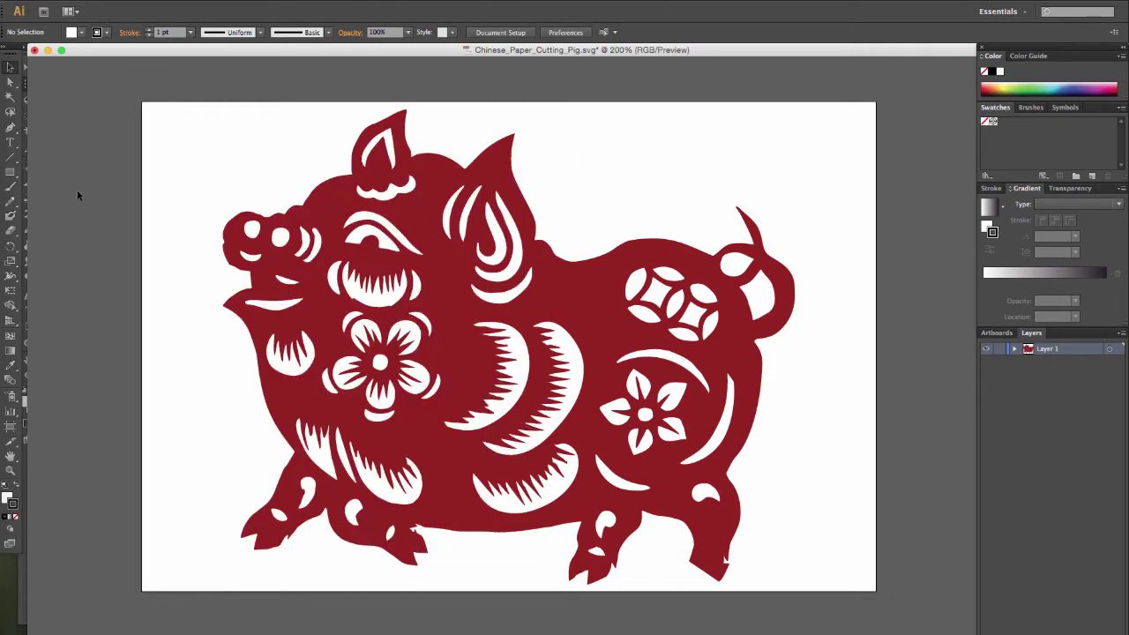
{"action": "left_click", "coordinate": [14, 175]}
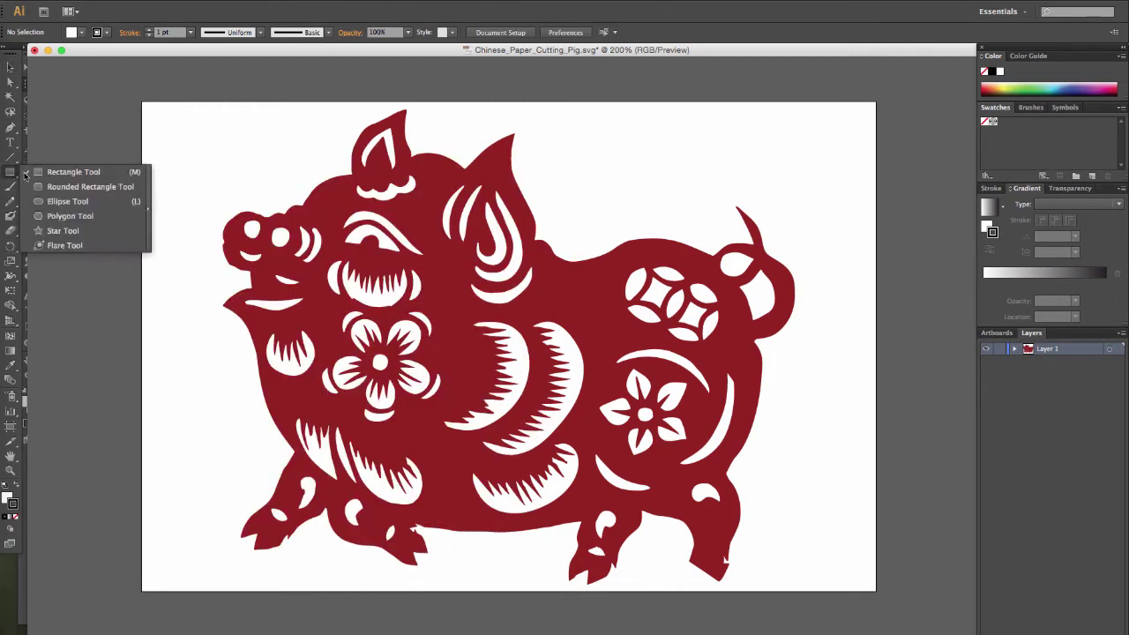
{"action": "left_click", "coordinate": [67, 202]}
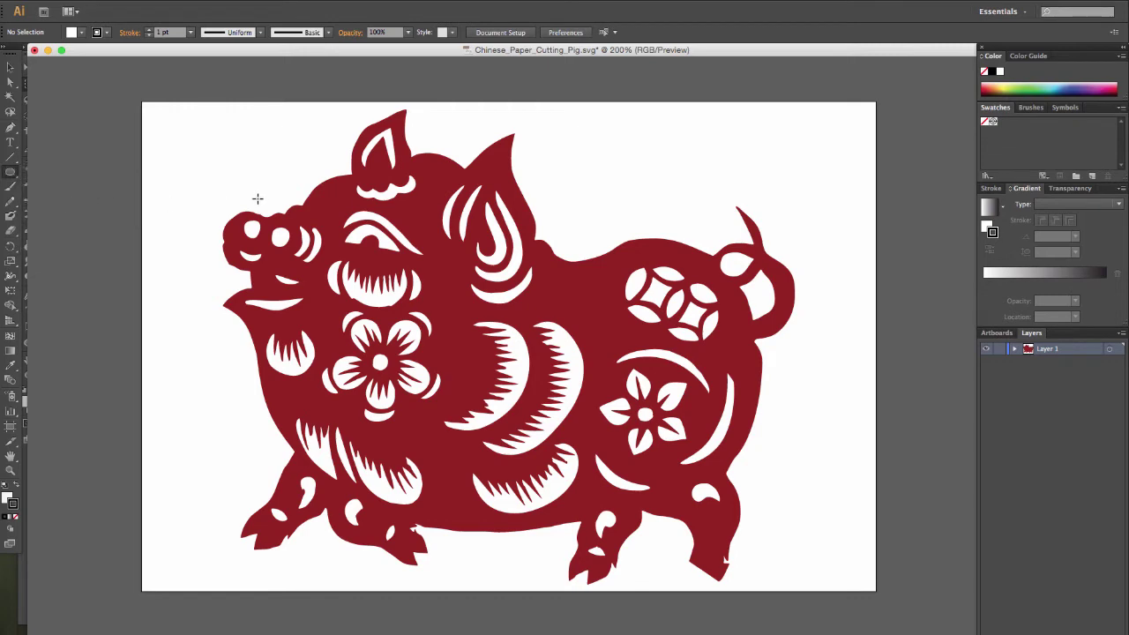
{"action": "left_click_drag", "start_coordinate": [244, 174], "coordinate": [492, 419]}
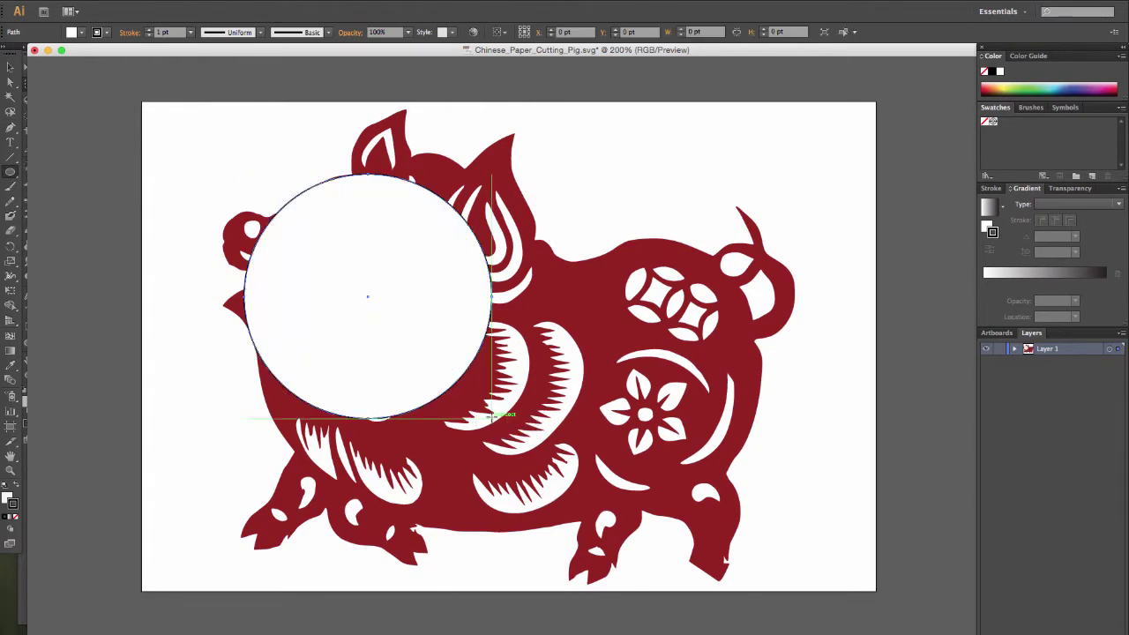
{"action": "key", "text": "v"}
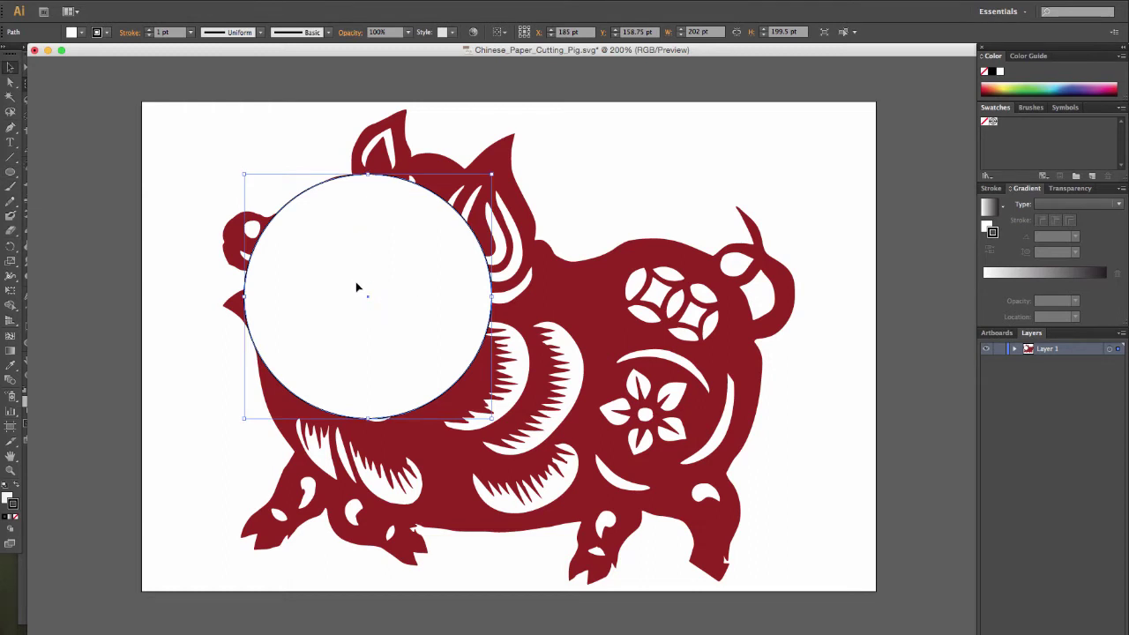
{"action": "left_click", "coordinate": [275, 180]}
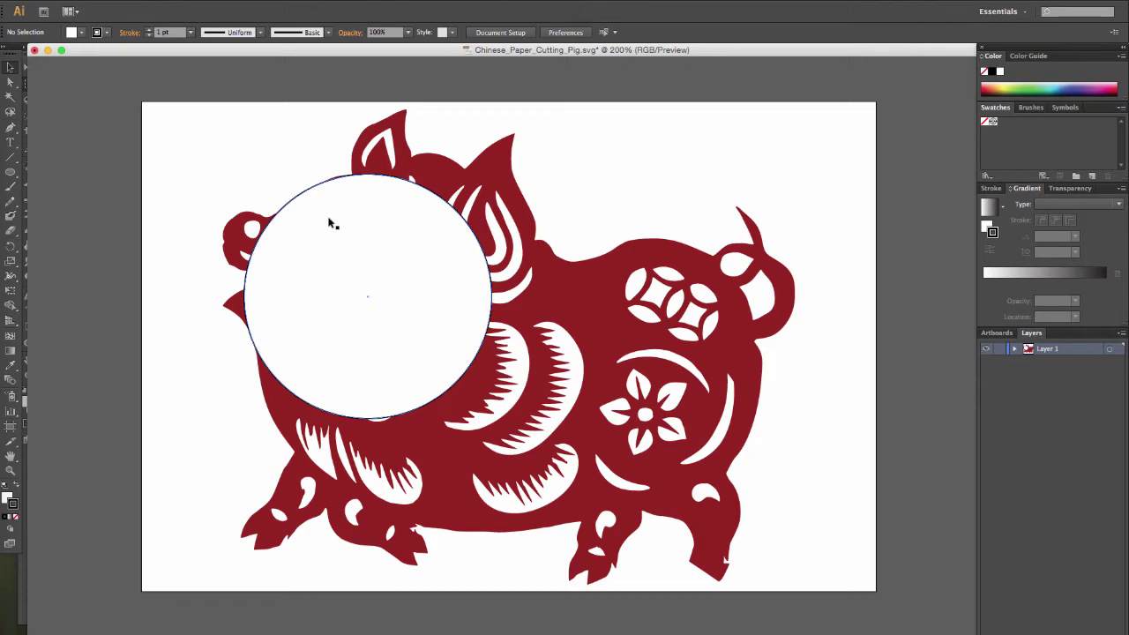
{"action": "scroll", "coordinate": [333, 224], "scroll_direction": "up", "scroll_amount": 5}
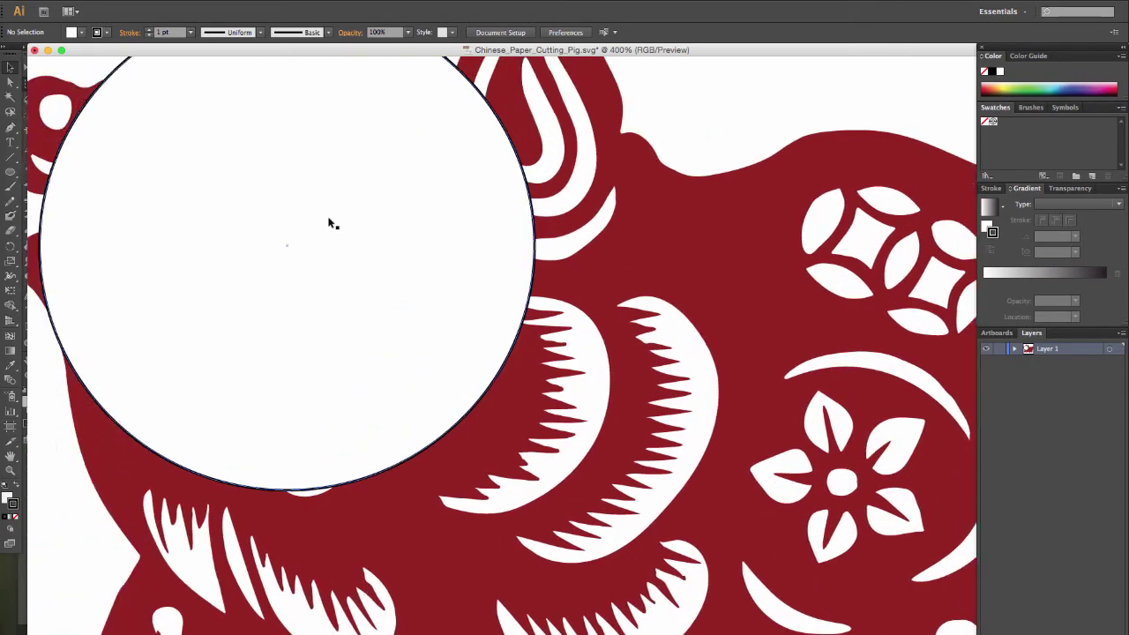
{"action": "scroll", "coordinate": [450, 251], "scroll_direction": "up", "scroll_amount": 4}
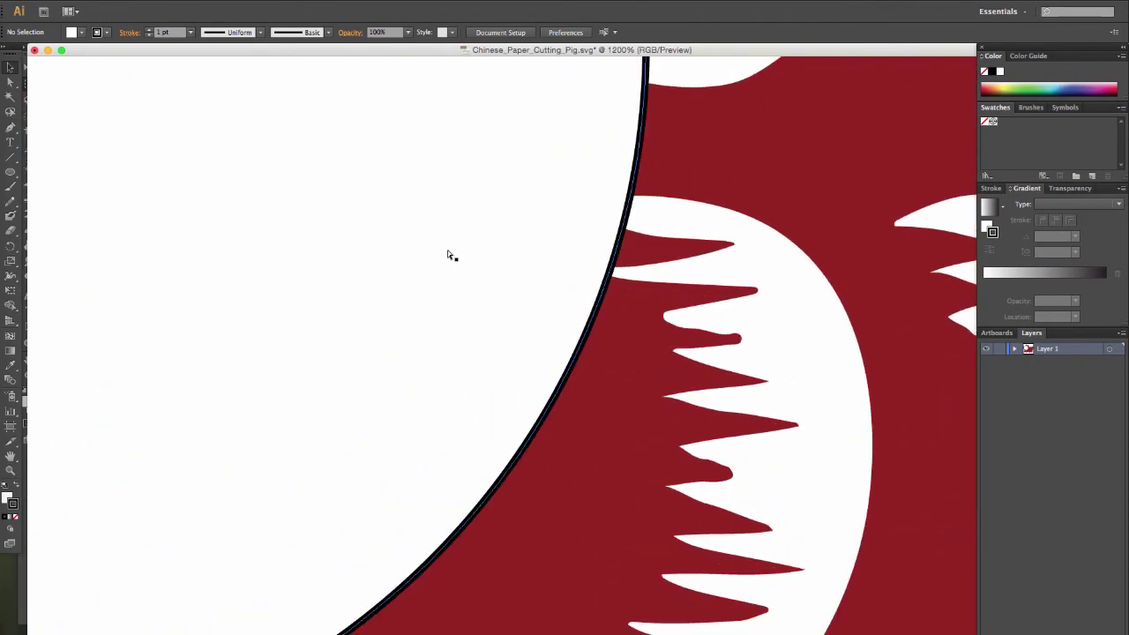
{"action": "scroll", "coordinate": [891, 331], "scroll_direction": "down", "scroll_amount": 4}
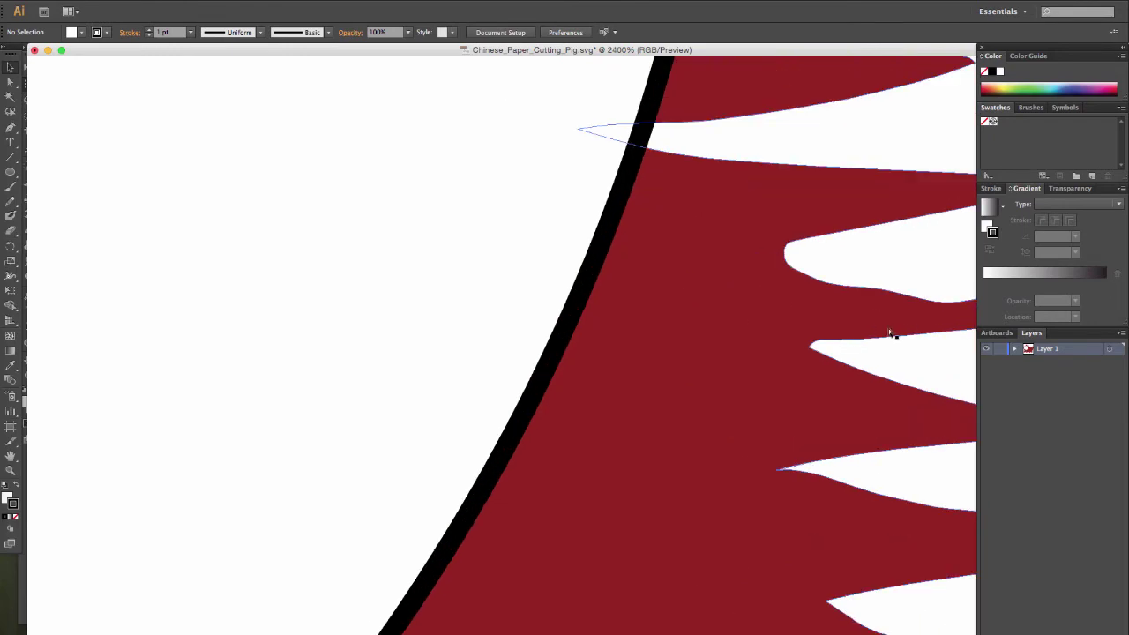
{"action": "scroll", "coordinate": [886, 328], "scroll_direction": "down", "scroll_amount": 3}
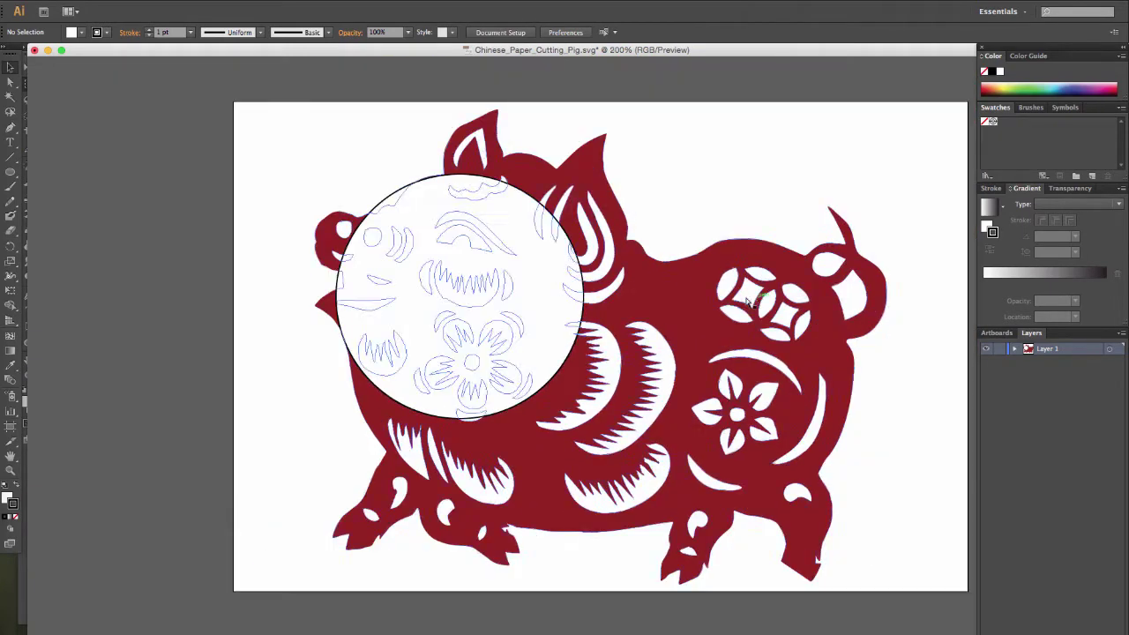
{"action": "left_click", "coordinate": [449, 230]}
- Delete the white circle, then drag a pig head anchor up-left to 135.5 pt, 52.5 pt
{"action": "key", "text": "Delete"}
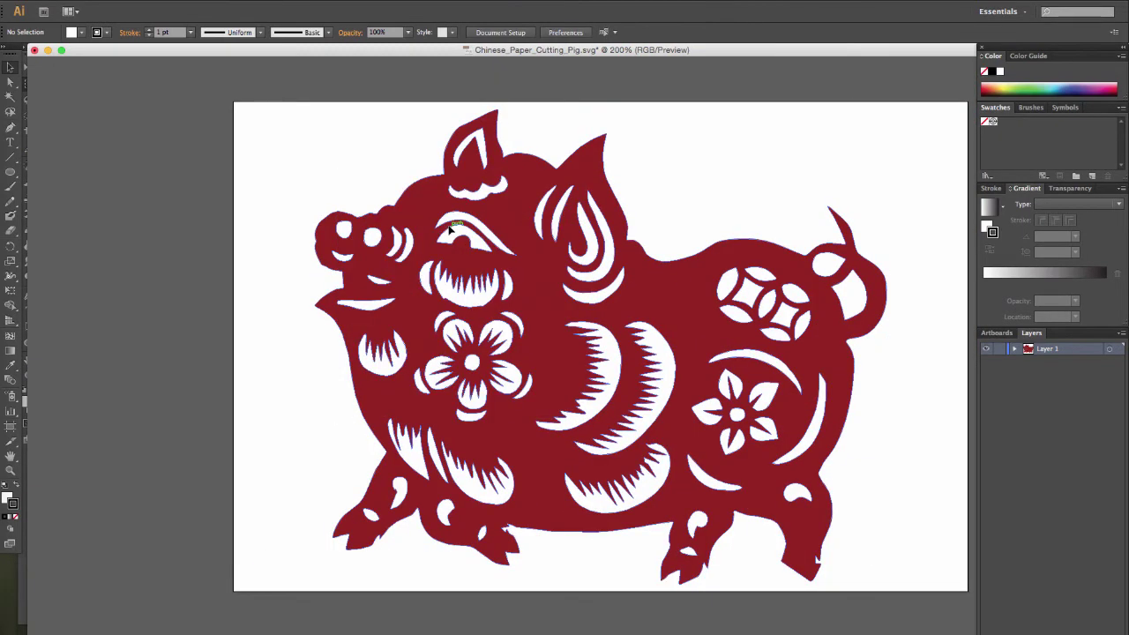
{"action": "left_click", "coordinate": [394, 212]}
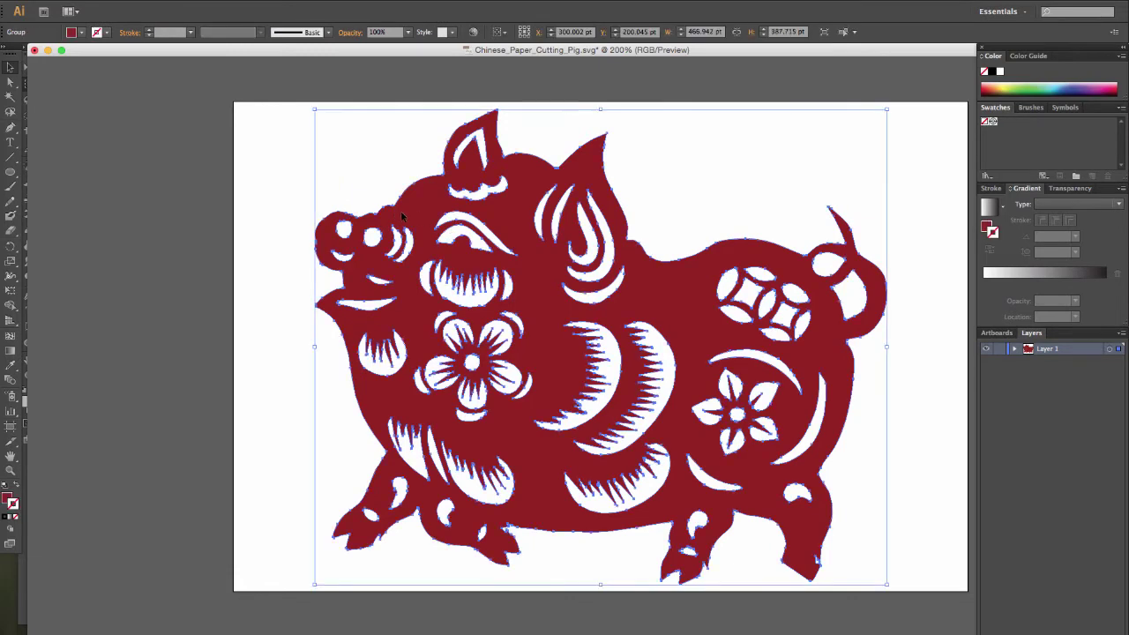
{"action": "left_click", "coordinate": [10, 81]}
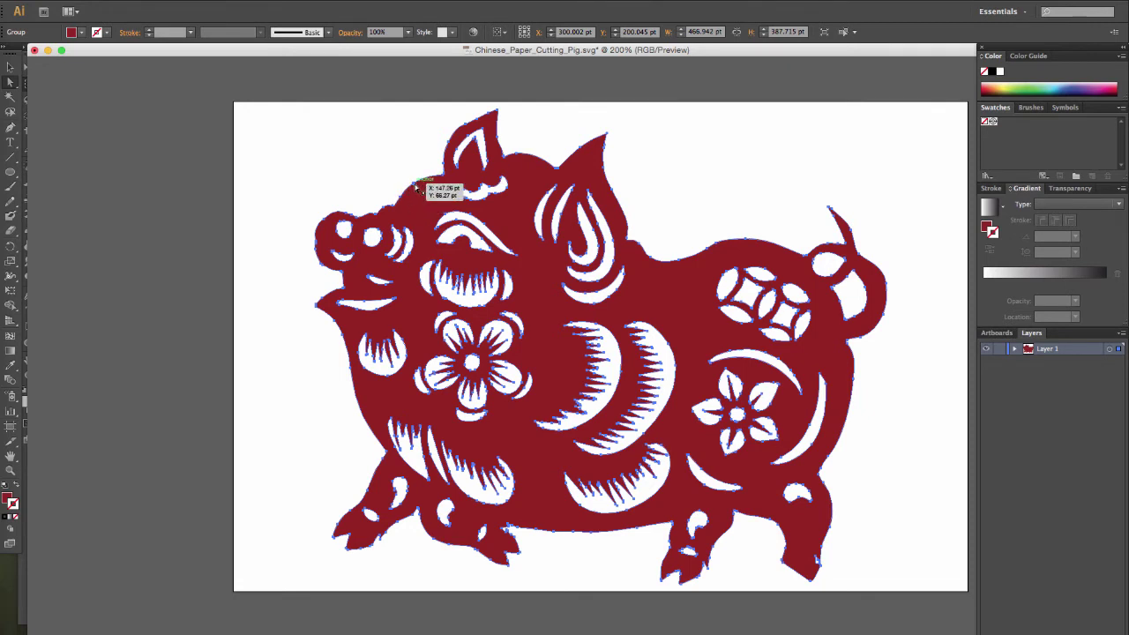
{"action": "left_click", "coordinate": [418, 187]}
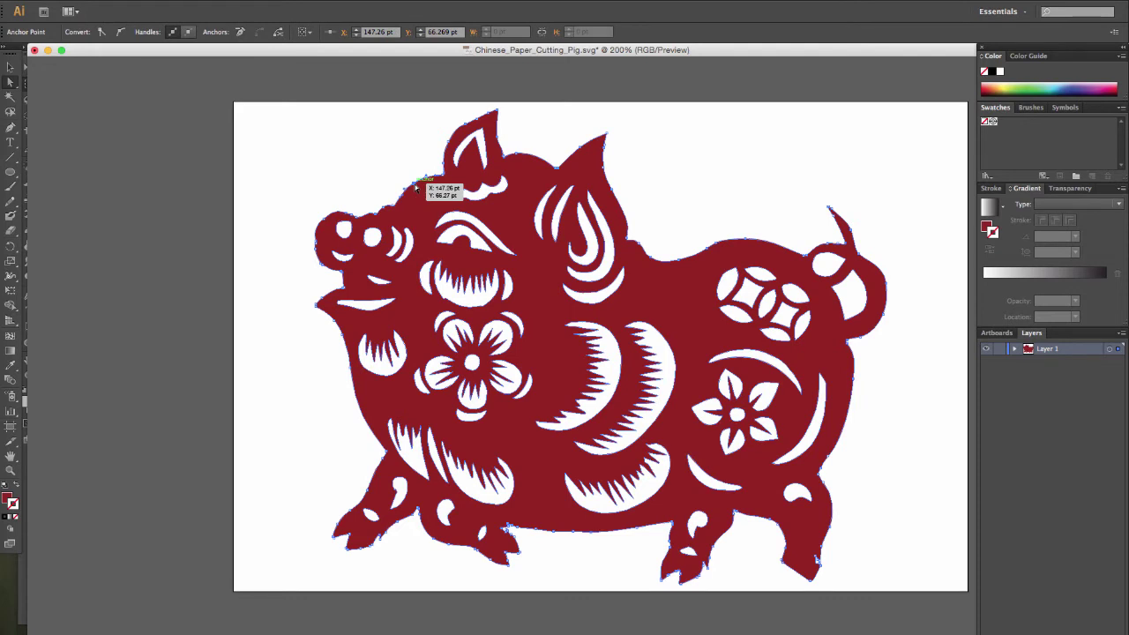
{"action": "left_click_drag", "start_coordinate": [416, 187], "coordinate": [373, 198]}
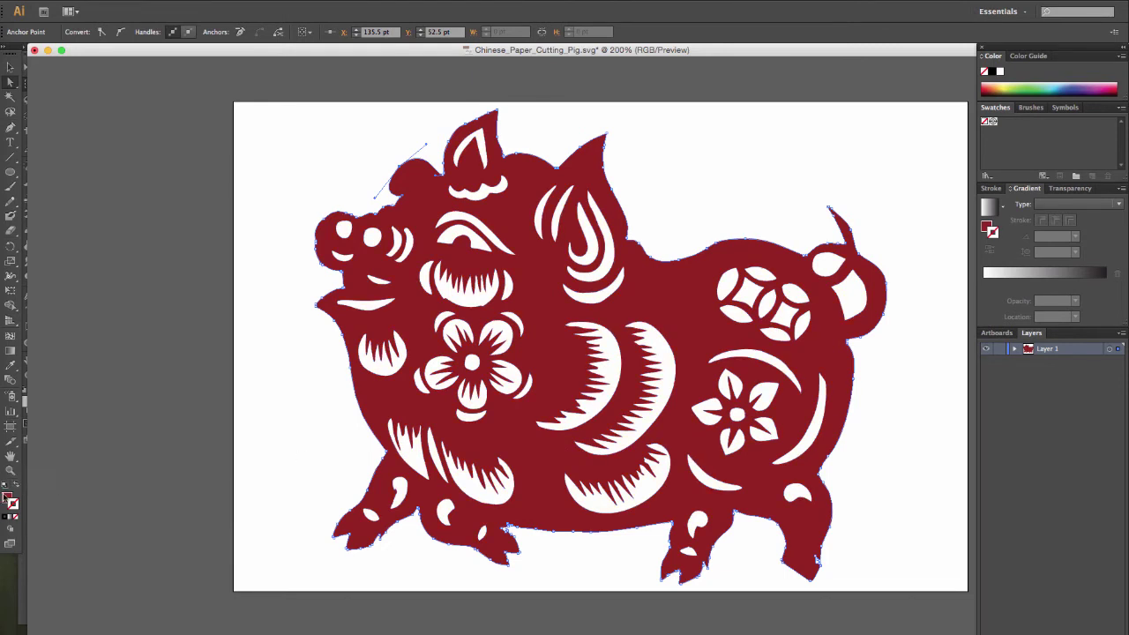
- Fill the pig with a dark blue-grey colour from the Color Picker
{"action": "double_click", "coordinate": [9, 500]}
{"action": "left_click", "coordinate": [574, 265]}
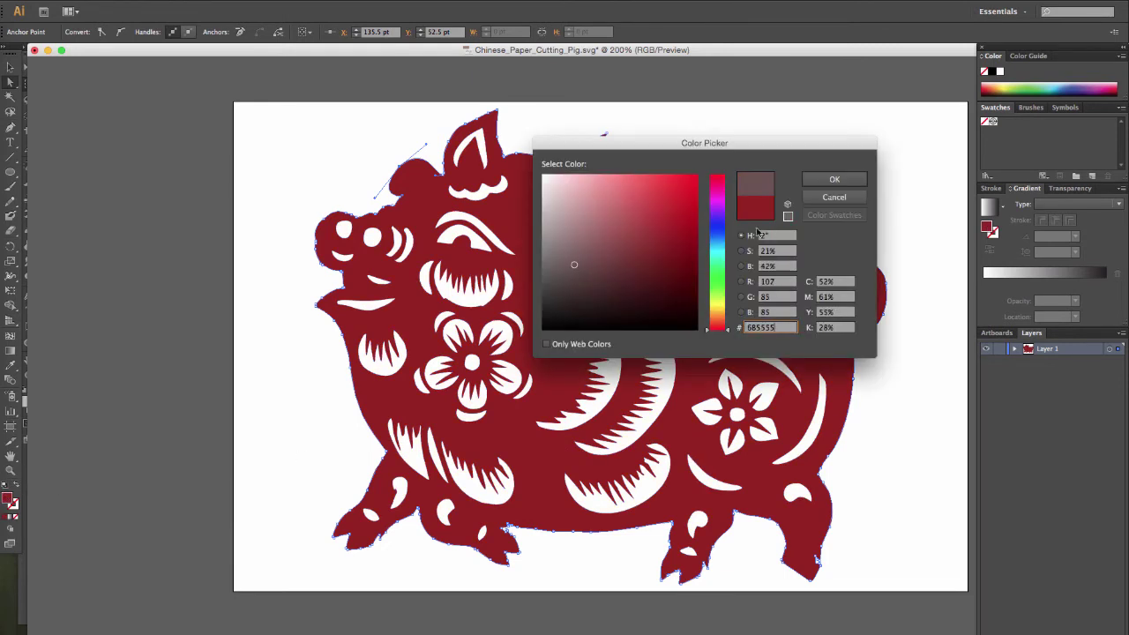
{"action": "left_click", "coordinate": [717, 227]}
{"action": "left_click", "coordinate": [834, 179]}
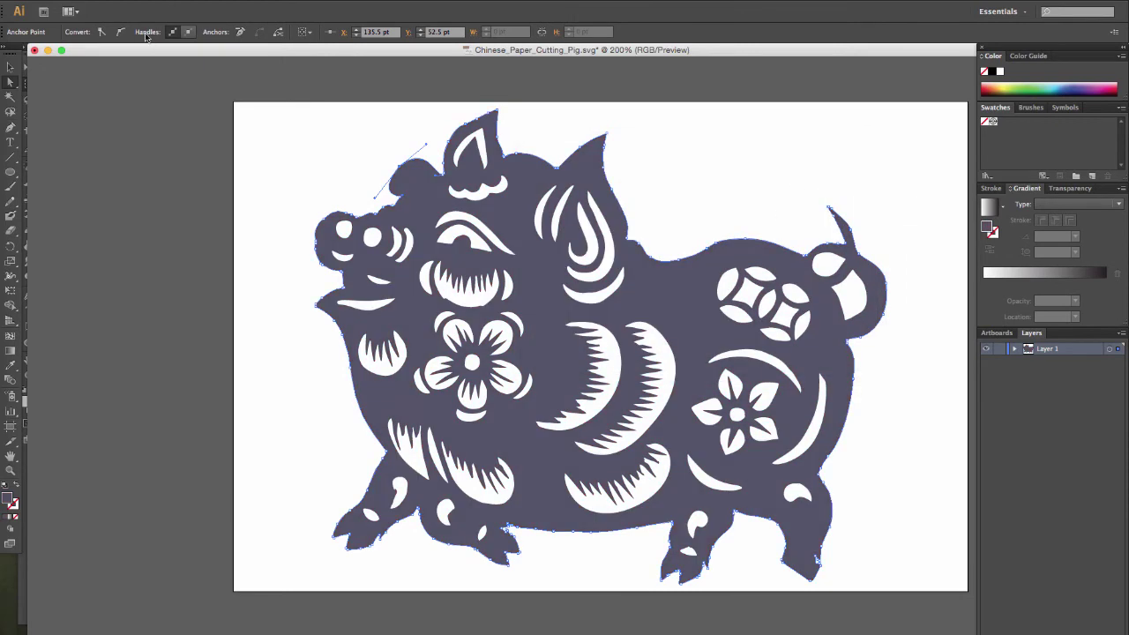
- Set the pig's stroke colour to red
{"action": "double_click", "coordinate": [11, 502]}
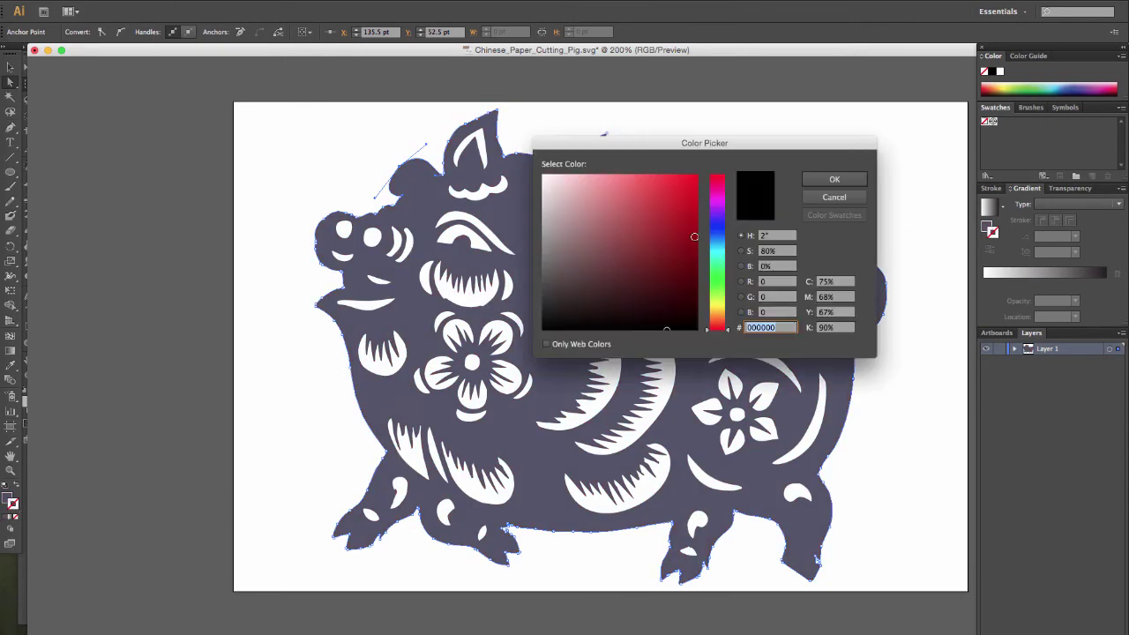
{"action": "left_click", "coordinate": [667, 204]}
{"action": "left_click", "coordinate": [820, 180]}
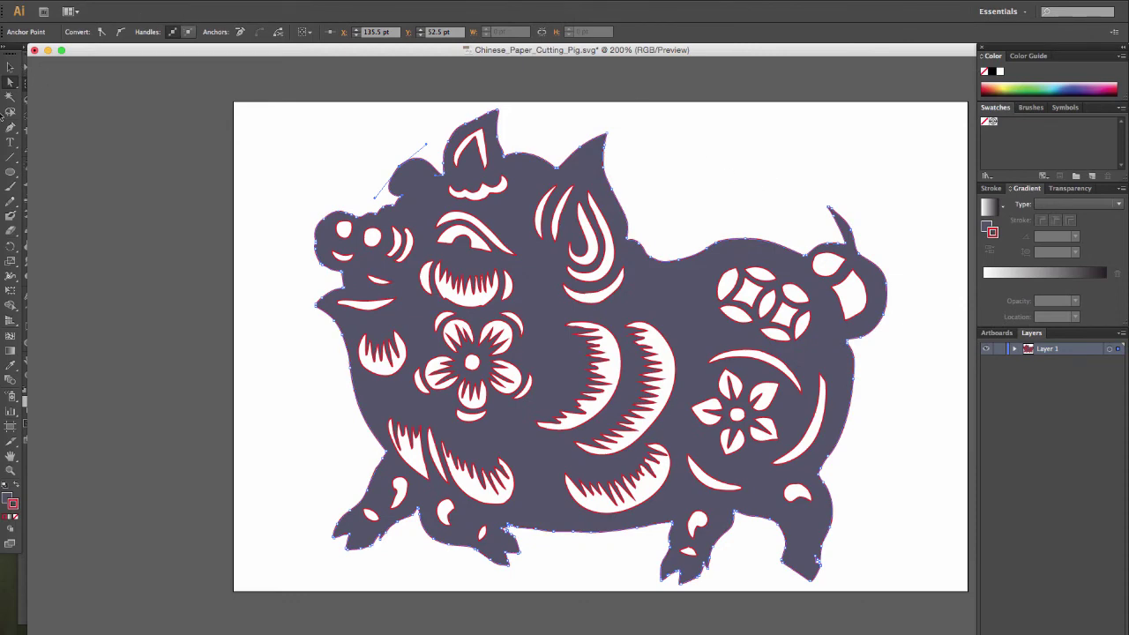
{"action": "left_click", "coordinate": [11, 67]}
- Reselect the pig group, raise its stroke weight from 1 pt to 6 pt, then deselect
{"action": "left_click", "coordinate": [402, 197]}
{"action": "left_click", "coordinate": [407, 211]}
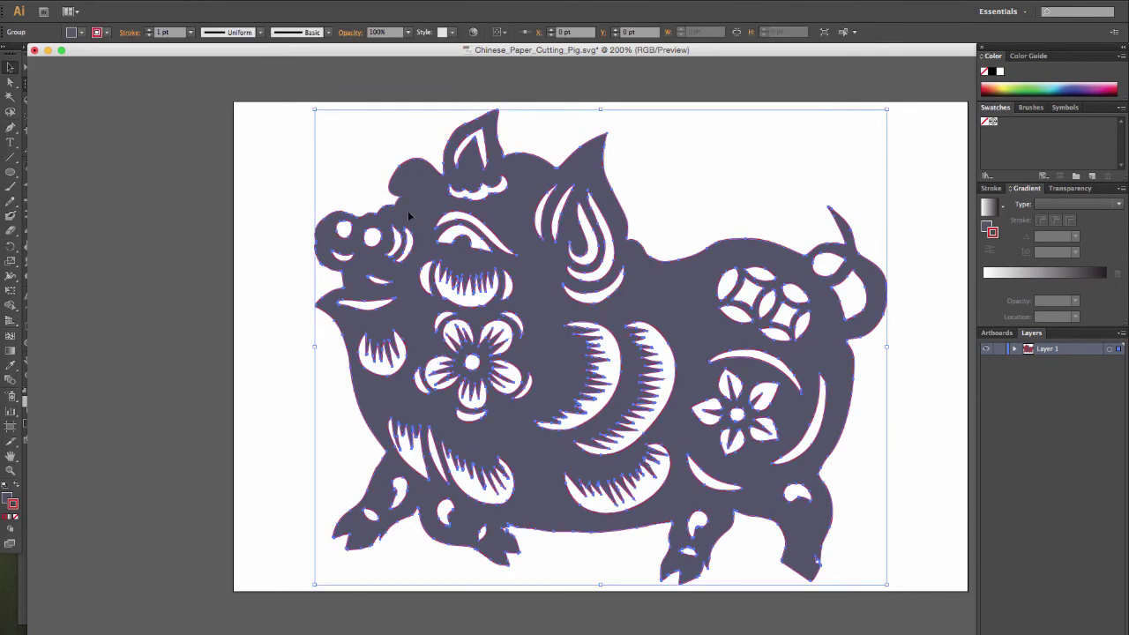
{"action": "left_click", "coordinate": [150, 31]}
{"action": "left_click", "coordinate": [150, 31]}
{"action": "left_click", "coordinate": [150, 31]}
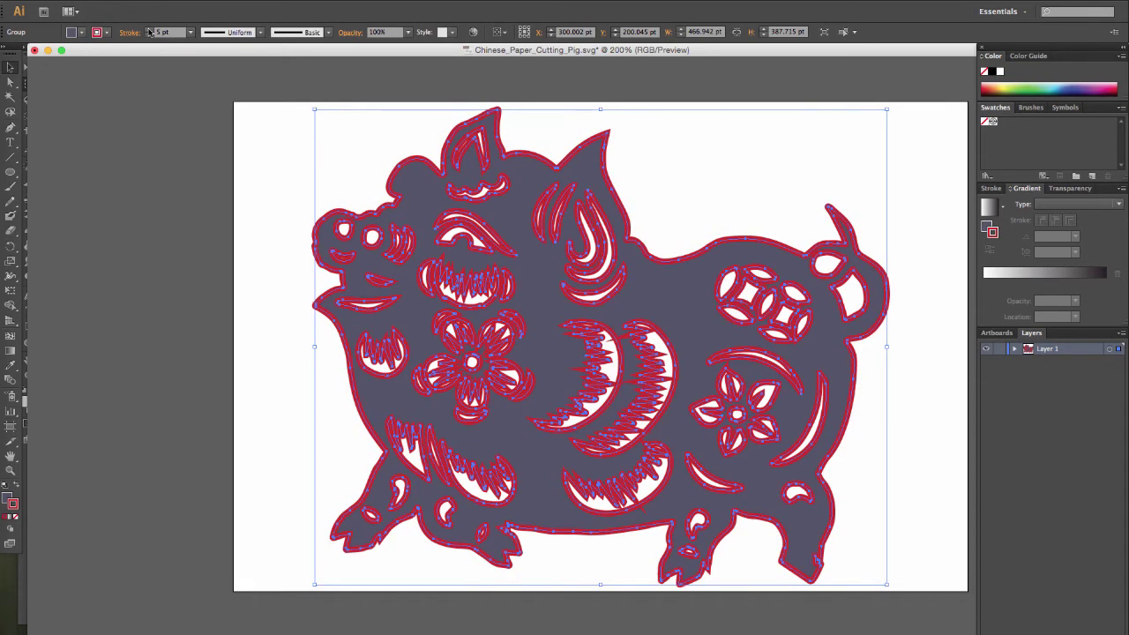
{"action": "left_click", "coordinate": [149, 31]}
{"action": "left_click", "coordinate": [149, 30]}
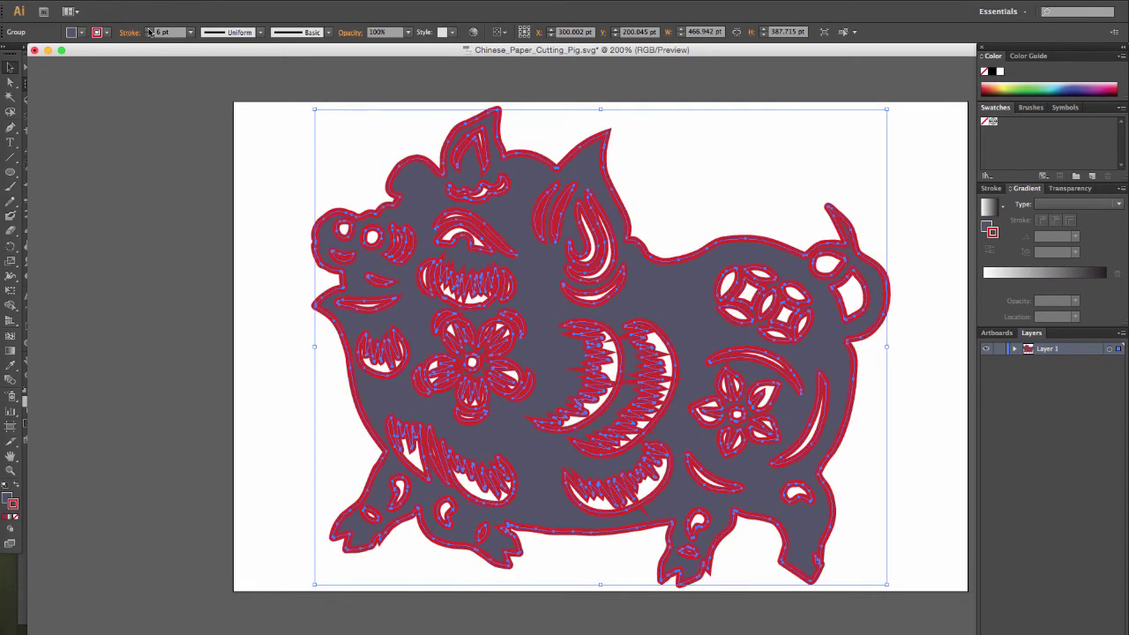
{"action": "left_click", "coordinate": [130, 174]}
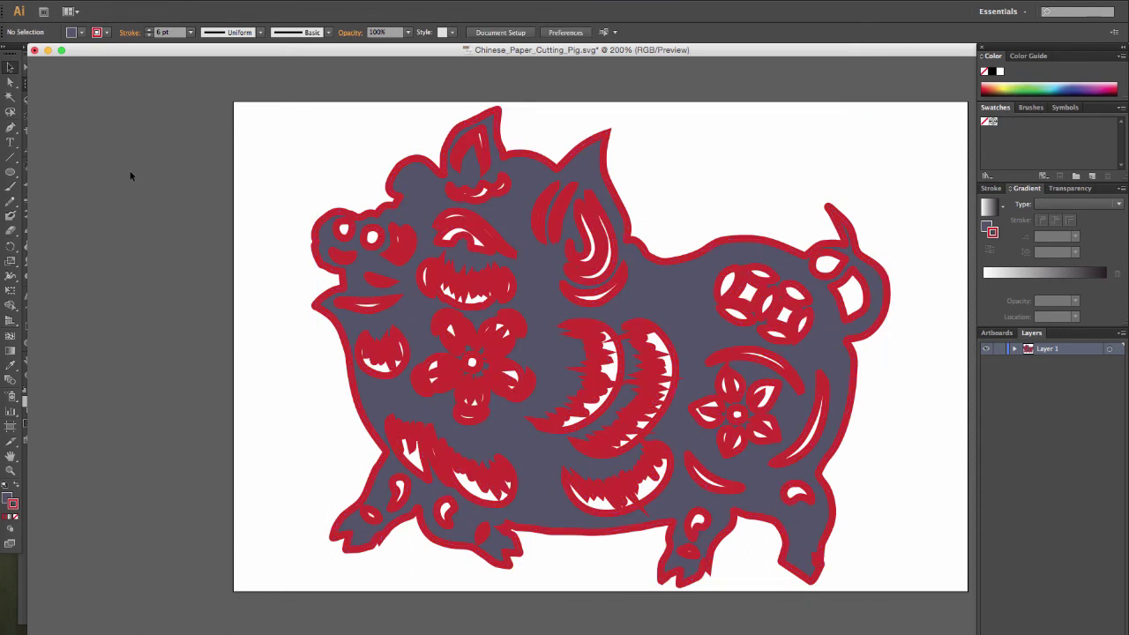